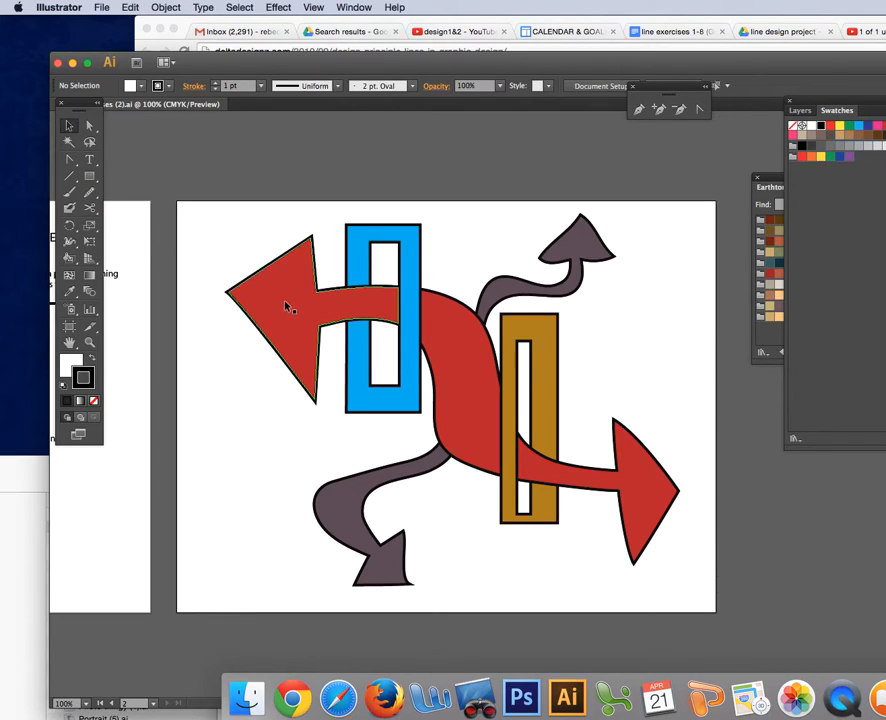
Step: Draw a rectangle about 2 by 1.48 in on the empty area of the artboard beside the gold frame
key(super+shift+z)
key(super+z)
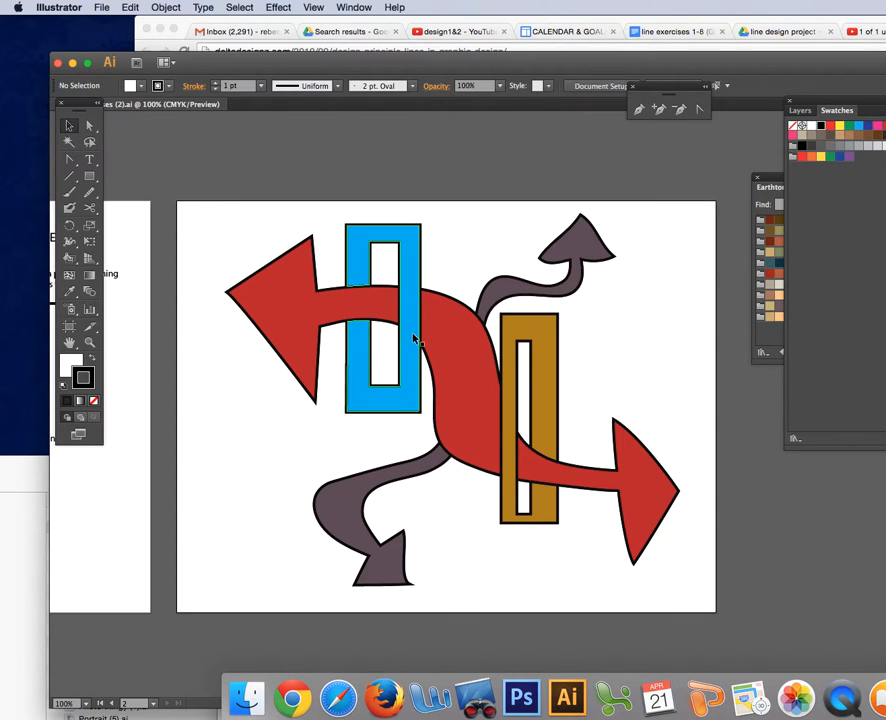
click(89, 176)
drag(605, 289, 703, 362)
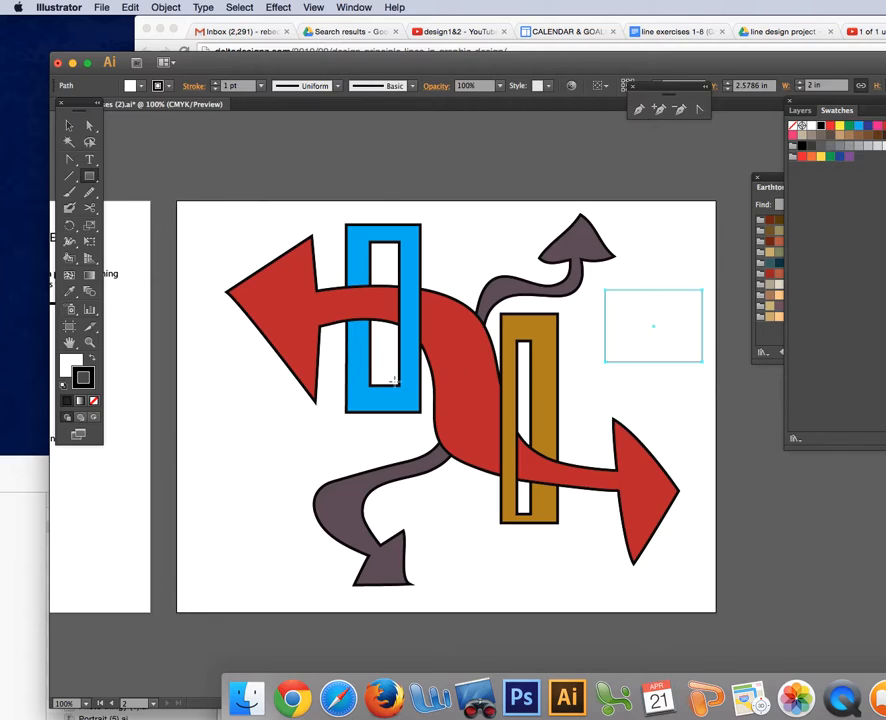
Step: Fill the new rectangle with the linear white-blue-black gradient, remove its stroke and deselect it
click(80, 401)
drag(860, 140, 621, 225)
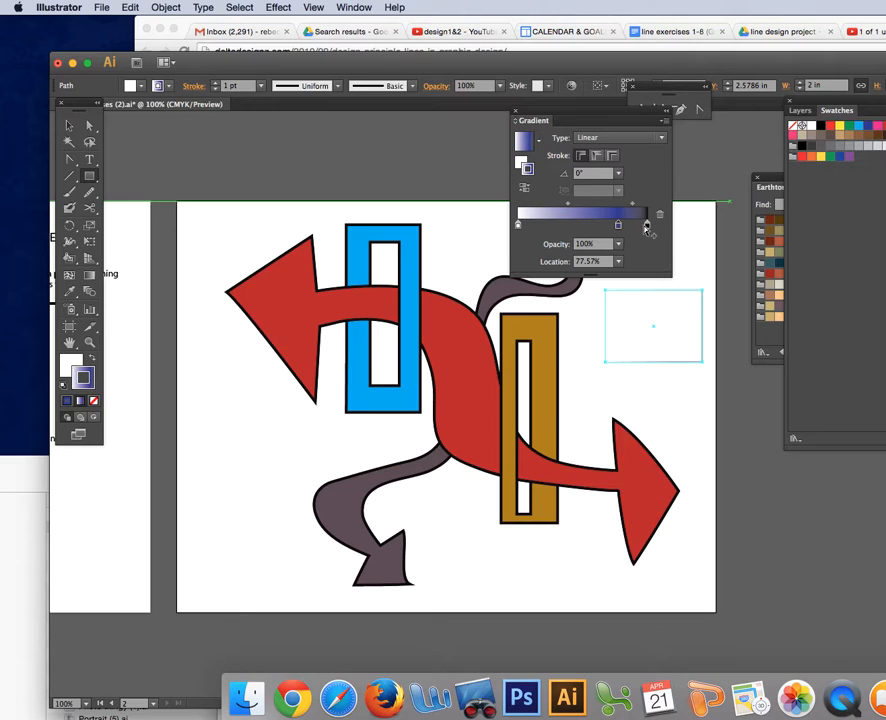
click(68, 367)
click(80, 399)
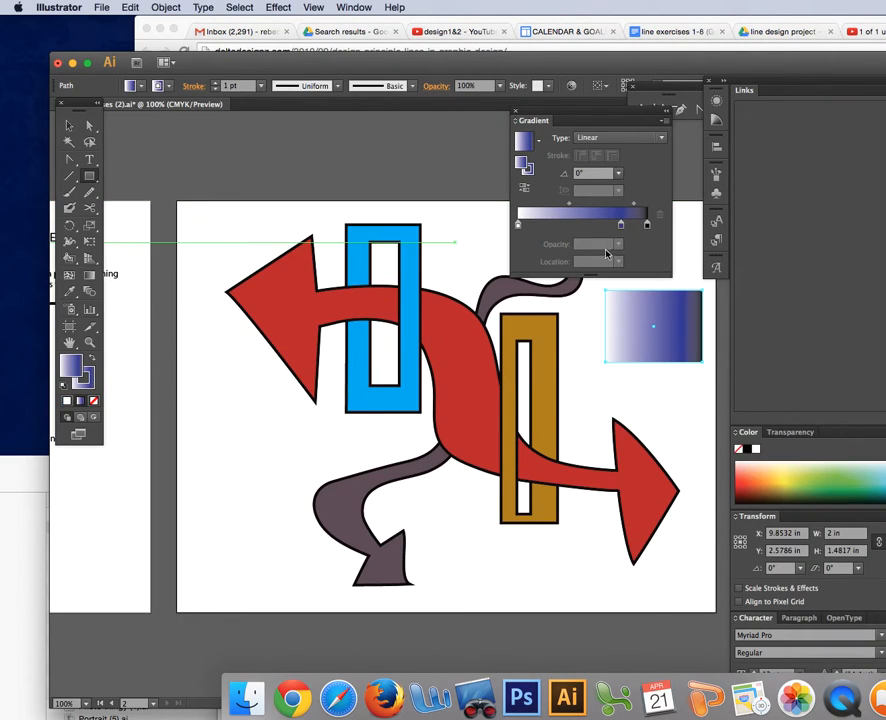
click(90, 382)
click(94, 400)
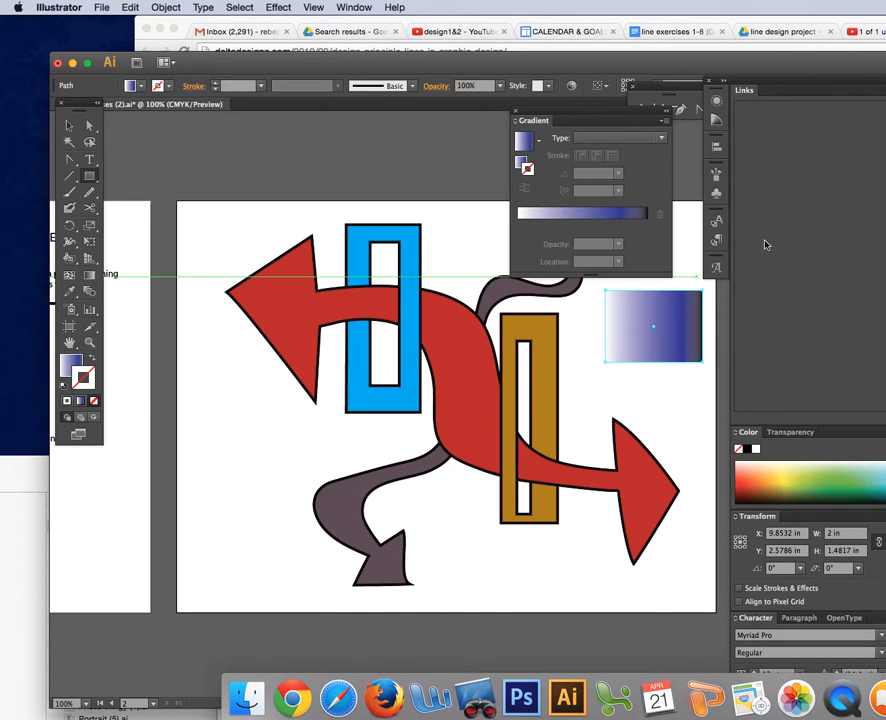
drag(560, 120, 320, 89)
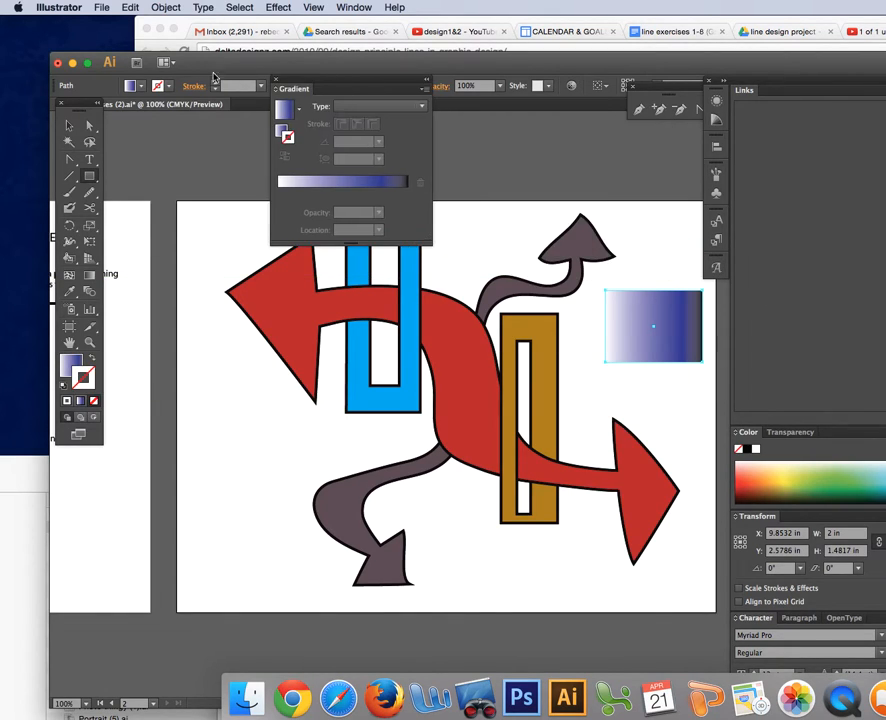
click(69, 125)
click(714, 352)
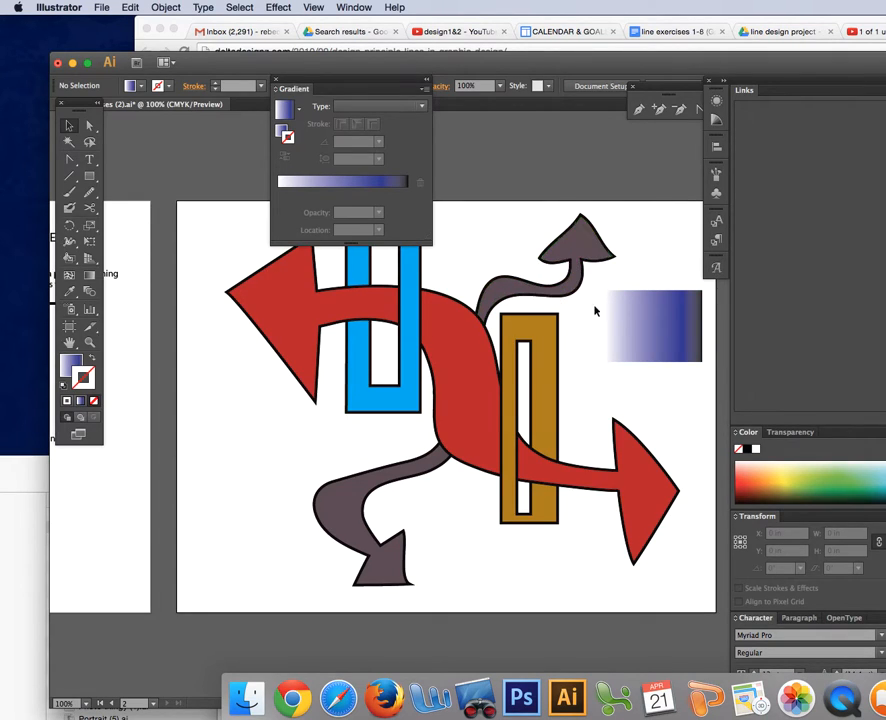
Step: Expand the gradient rectangle's fill into 255 objects
click(665, 341)
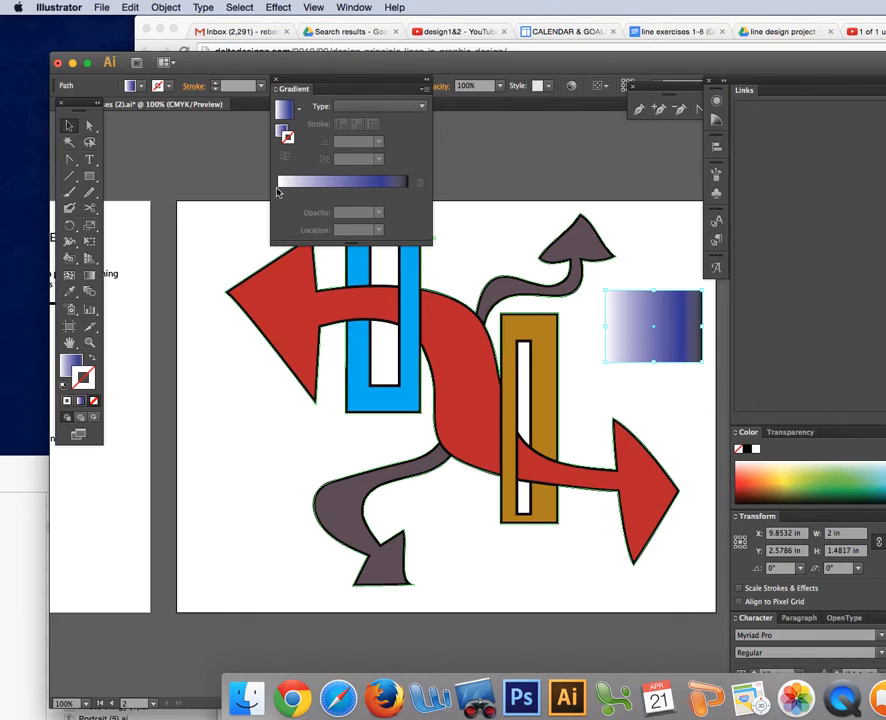
click(166, 7)
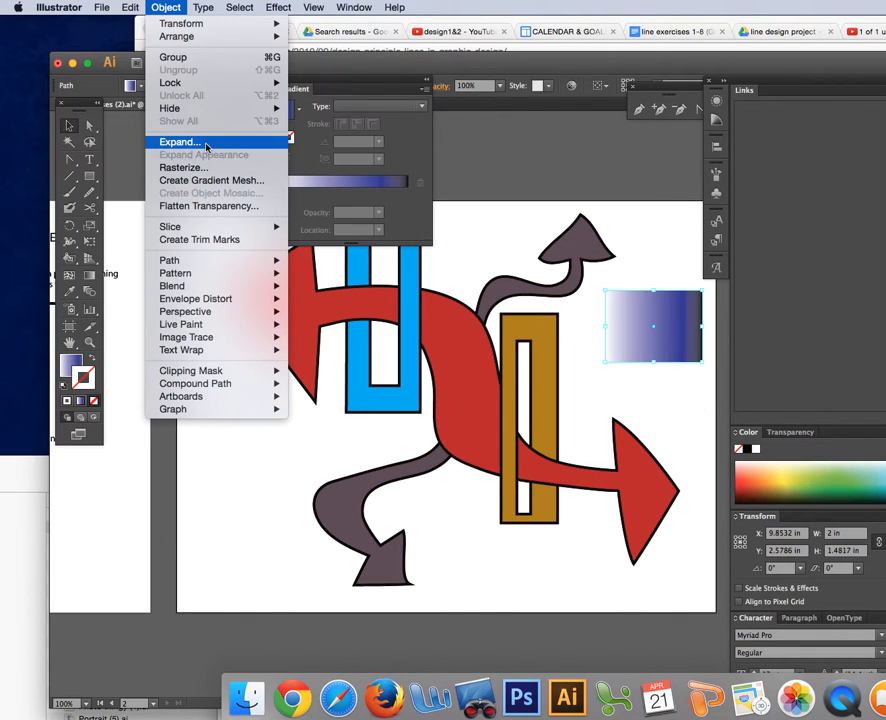
click(206, 147)
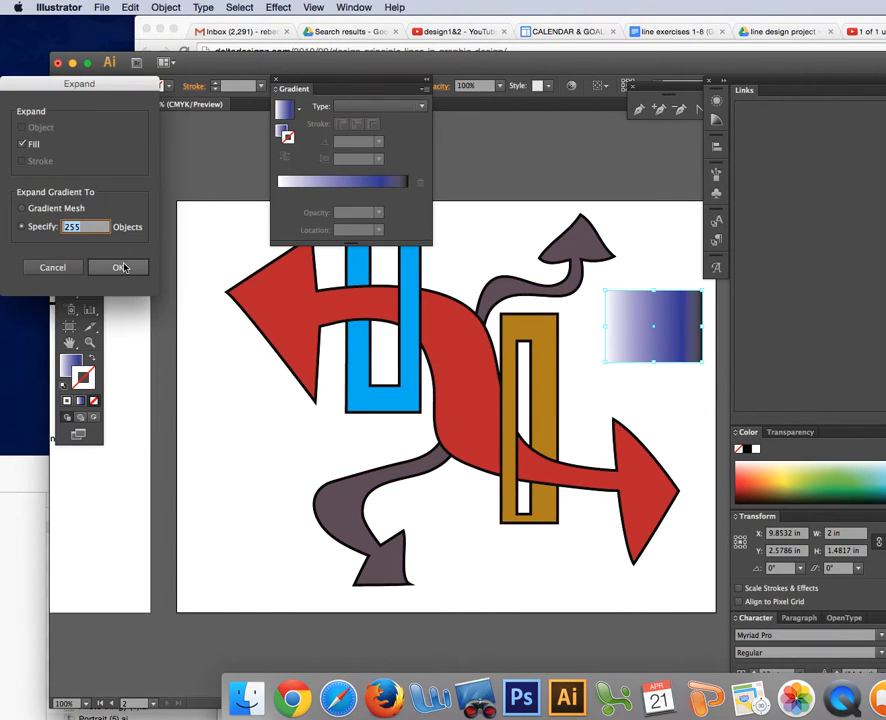
drag(99, 86, 252, 80)
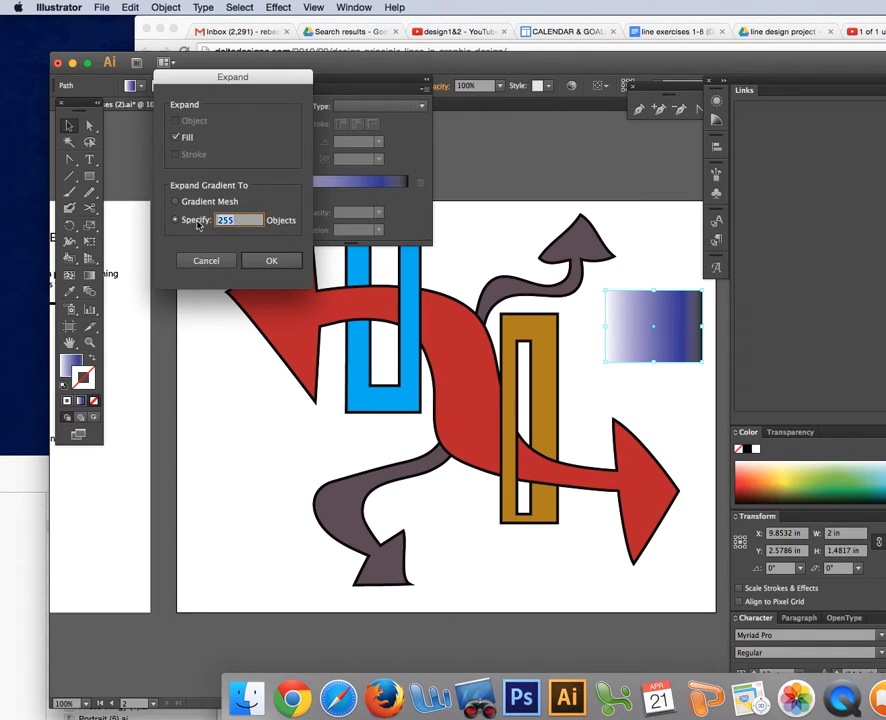
click(268, 261)
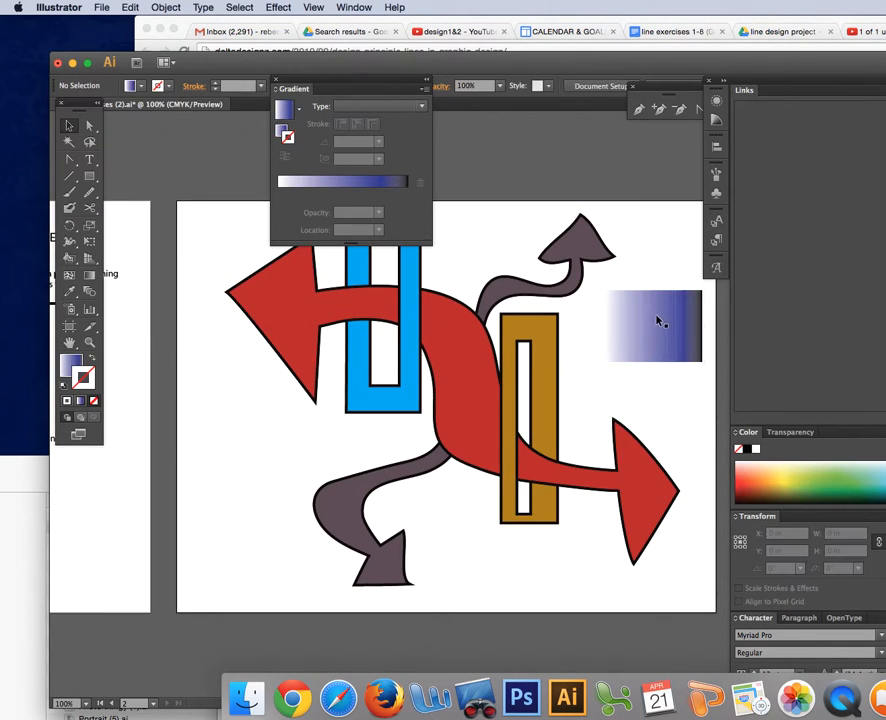
Step: Examine the individual vertical strips that make up the expanded gradient rectangle up close
click(89, 125)
click(668, 330)
click(660, 332)
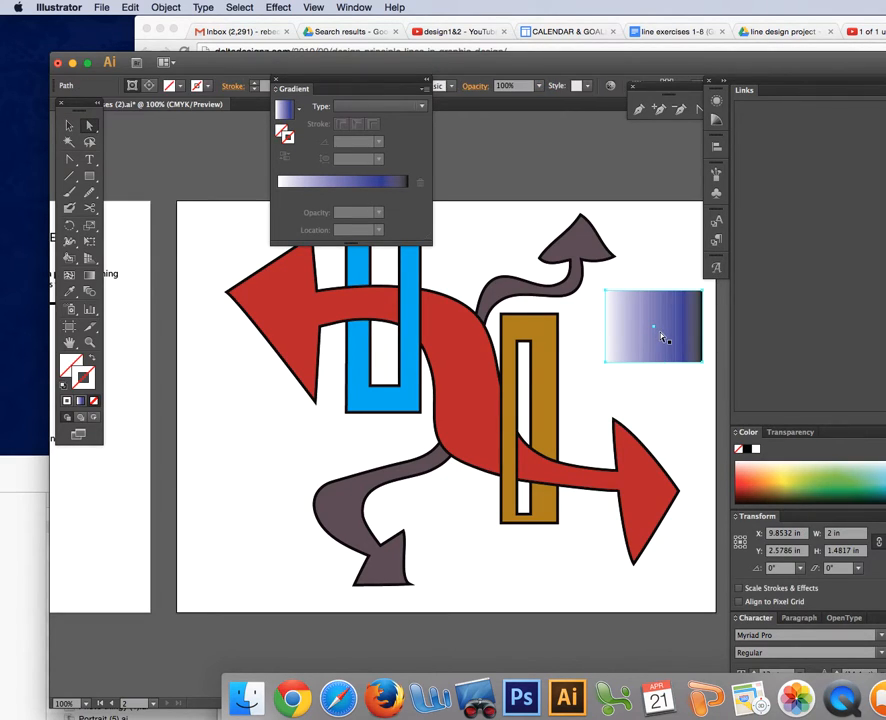
key(super+equal)
key(super+equal)
key(super+equal)
click(631, 238)
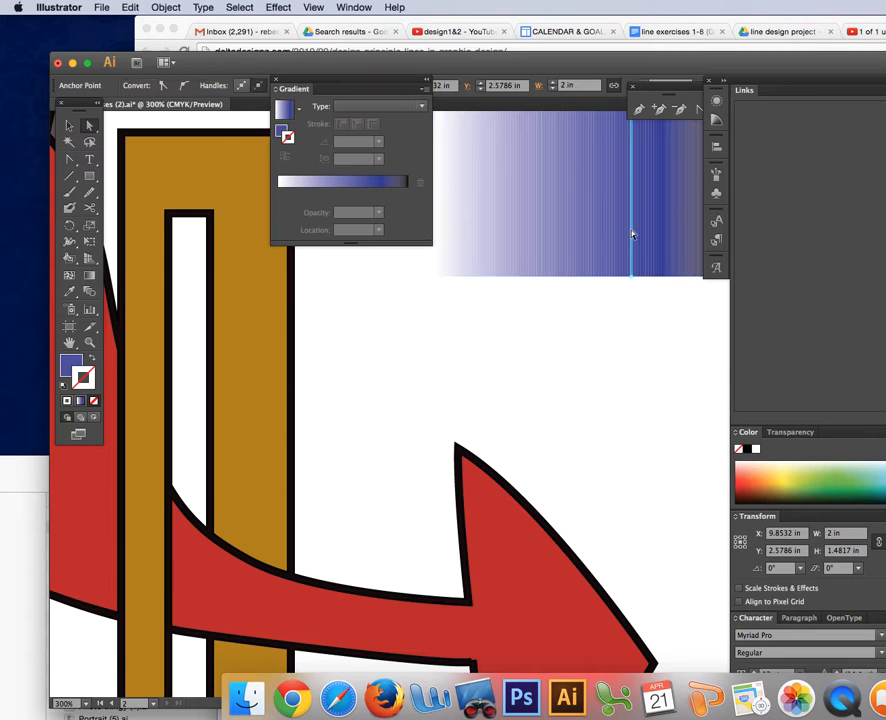
key(super+minus)
key(super+minus)
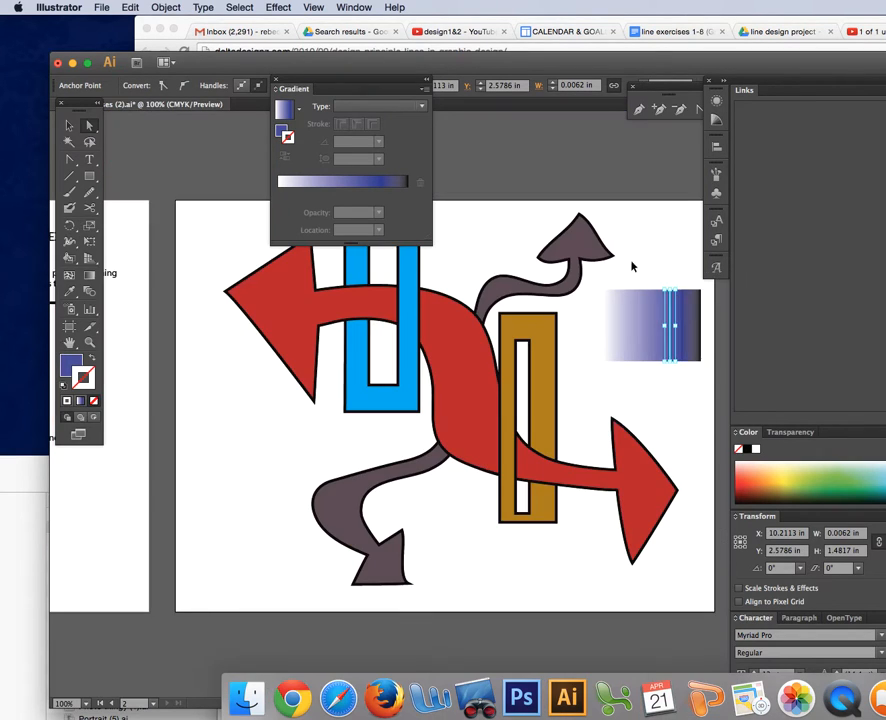
key(super+equal)
key(super+equal)
key(super+equal)
key(super+equal)
key(super+minus)
key(super+minus)
key(super+minus)
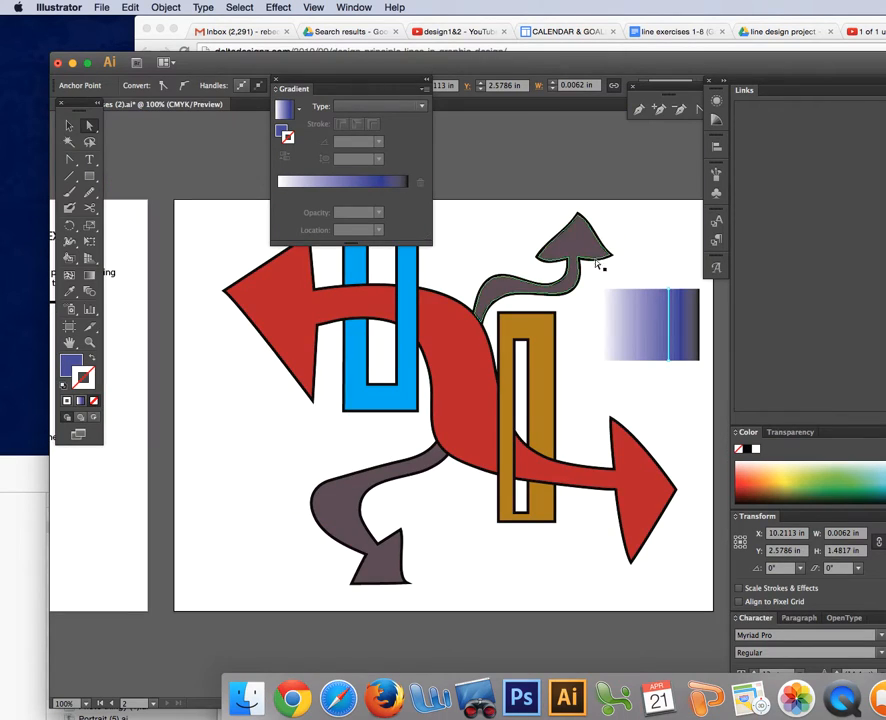
Step: Delete the whole expanded gradient rectangle
drag(595, 280, 700, 389)
key(Delete)
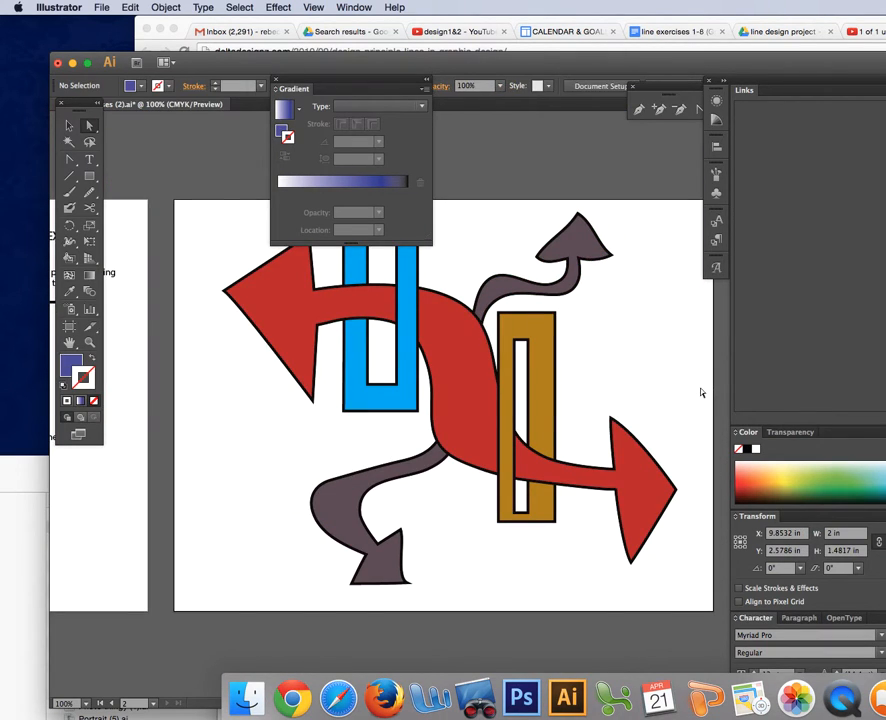
Step: Expand the whole Live Paint artwork of arrows and frames into ordinary paths and deselect it
drag(346, 81, 754, 225)
drag(222, 199, 684, 612)
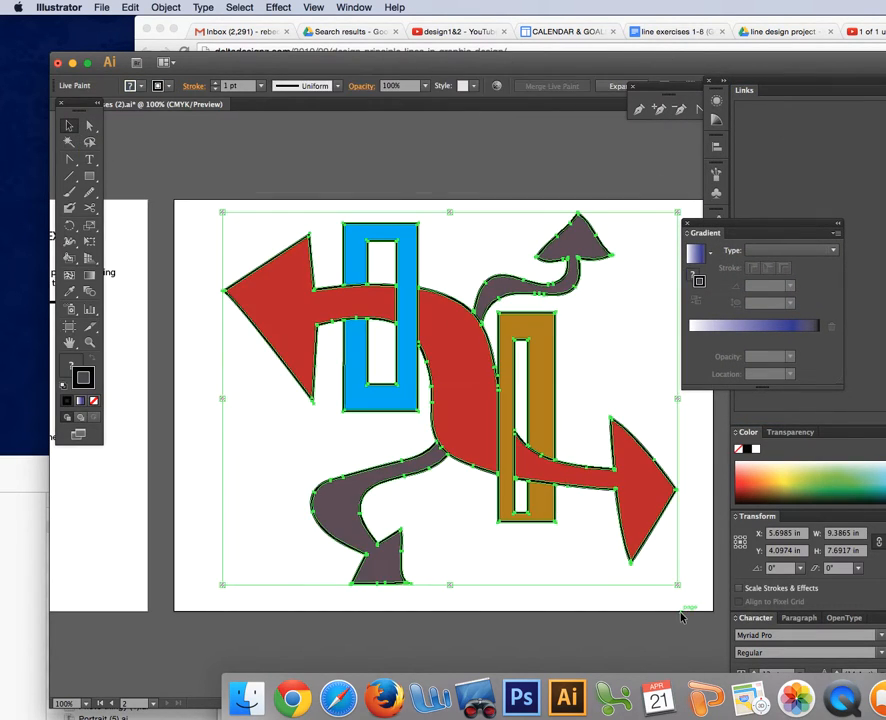
click(152, 8)
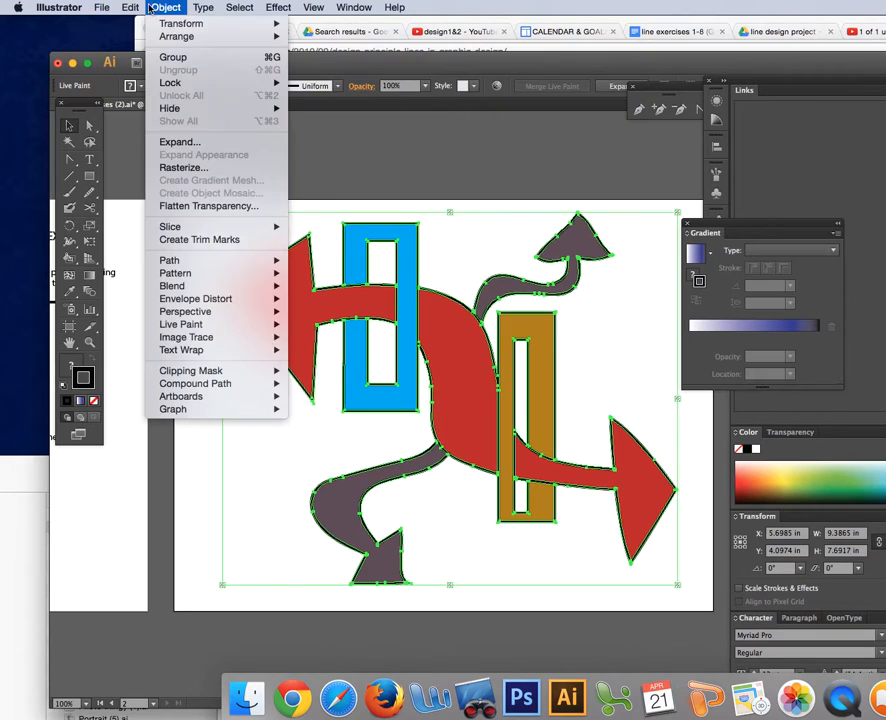
click(182, 142)
click(276, 258)
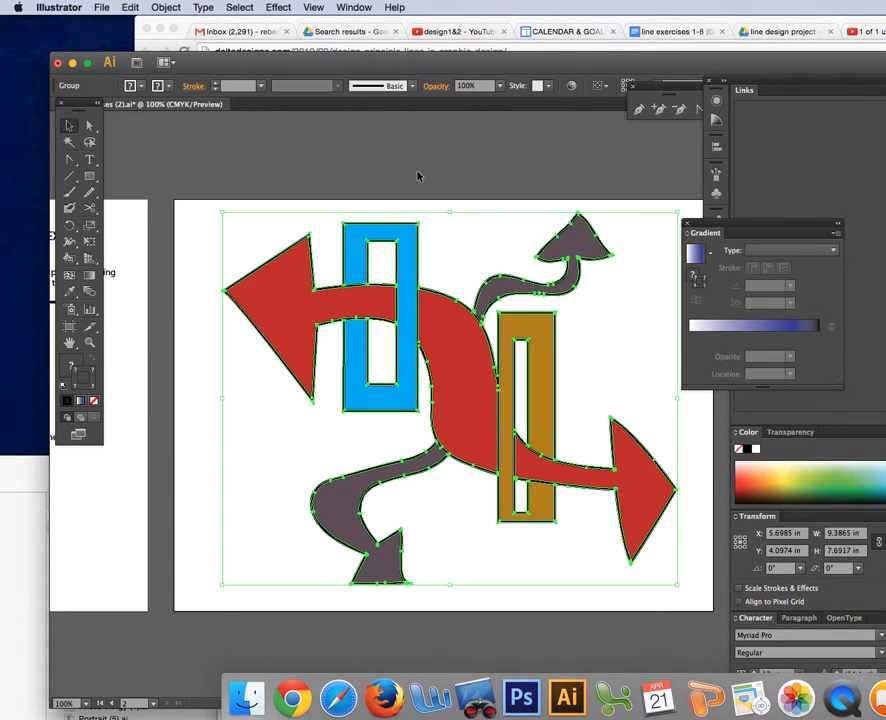
click(417, 176)
Step: Try moving the blue frame's fill shape away from its black outline and back over it
click(89, 125)
click(392, 230)
mouse_move(405, 238)
mouse_down()
mouse_move(467, 223)
mouse_move(483, 203)
mouse_move(413, 233)
mouse_move(411, 251)
mouse_up()
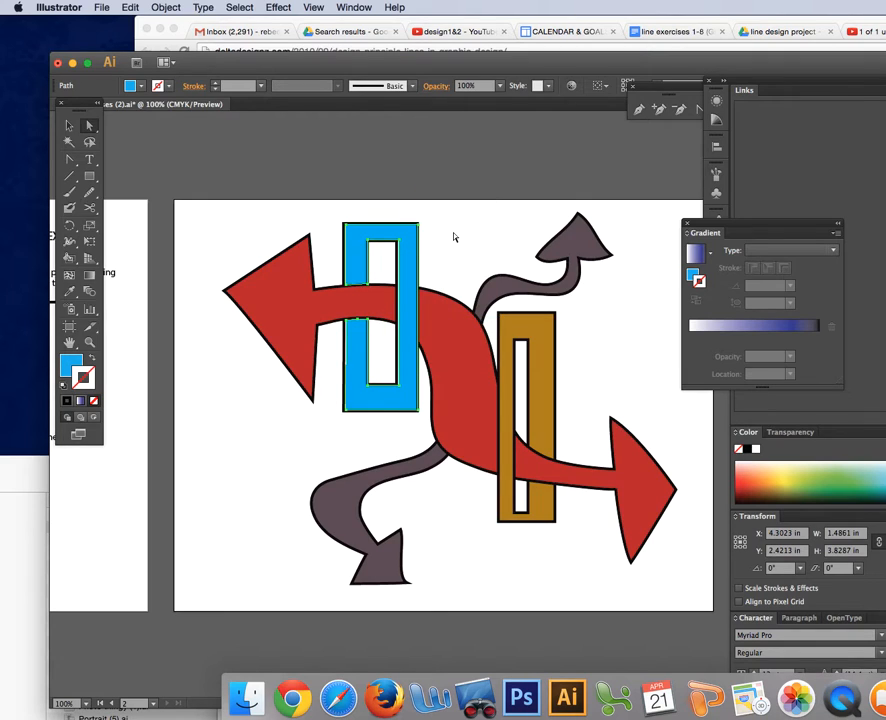
click(444, 202)
Step: Undo the moves of the blue fill shape to put it back exactly within its outline
click(131, 7)
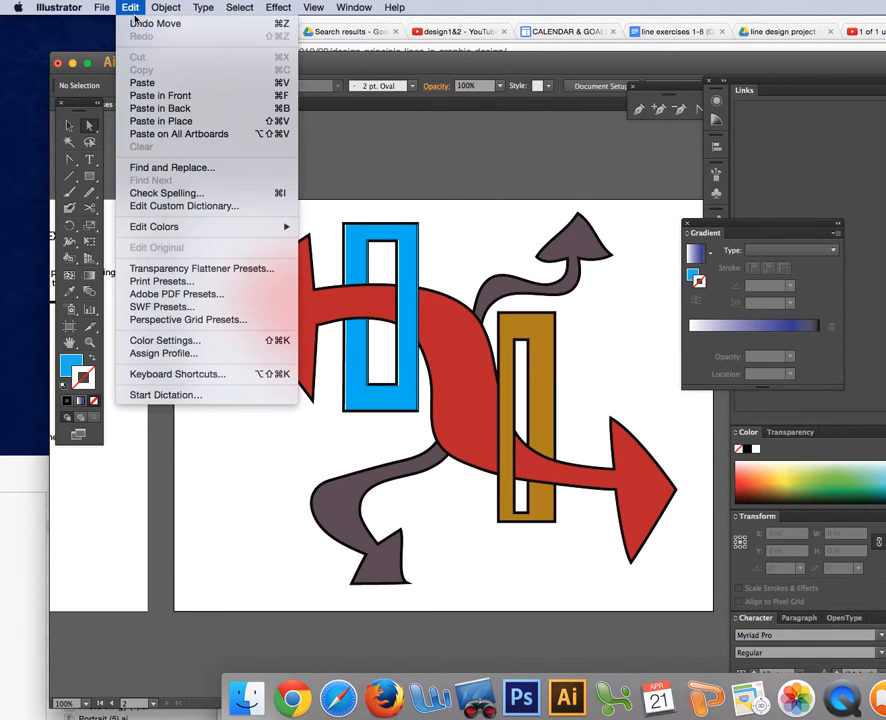
click(155, 23)
click(133, 7)
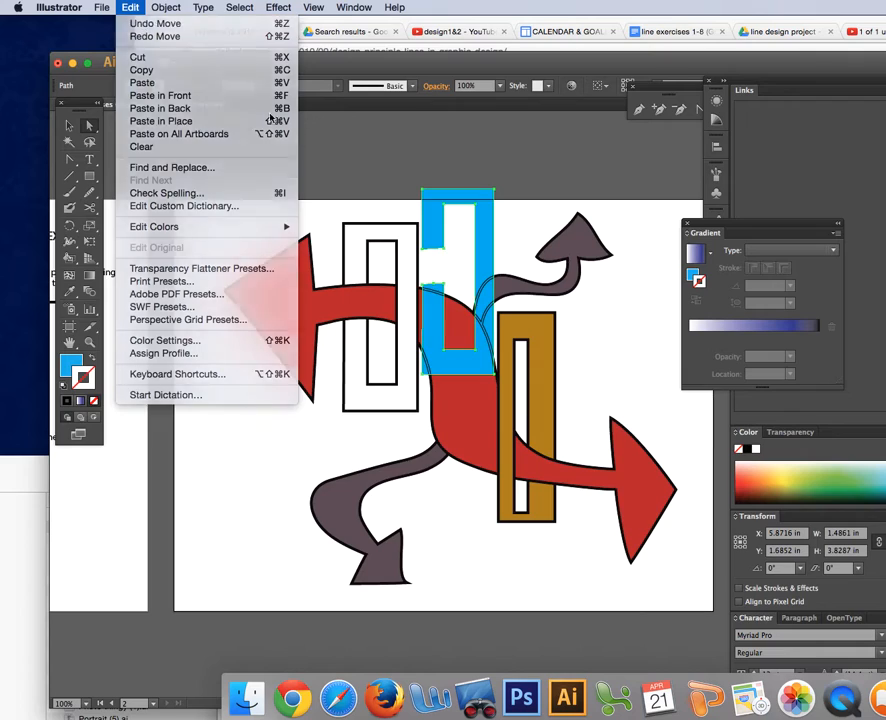
click(155, 36)
click(330, 183)
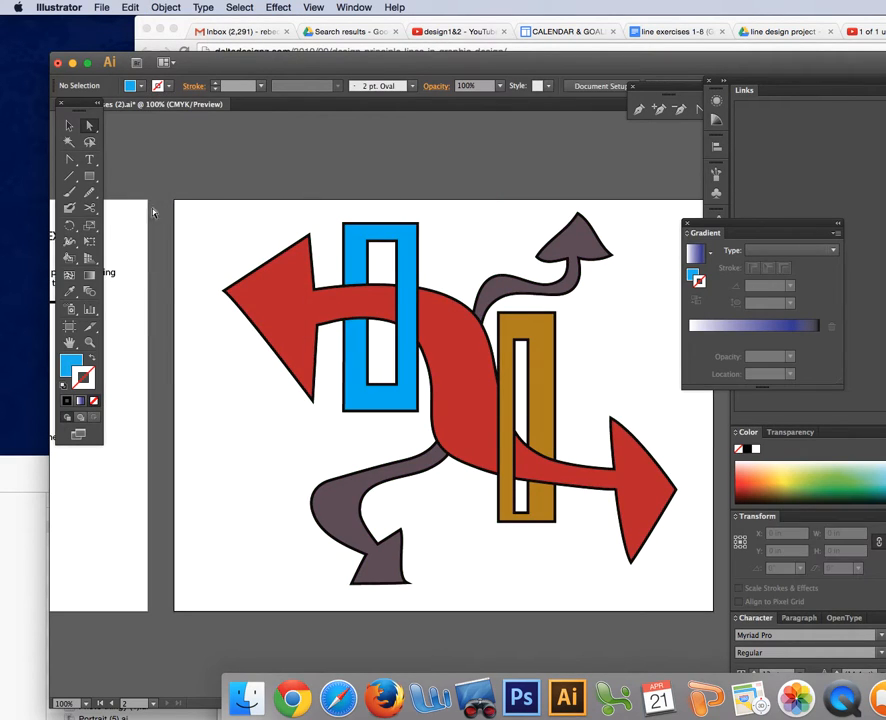
Step: Fill the blue frame shape with the linear white-blue-black gradient, leaving it without a stroke
click(360, 252)
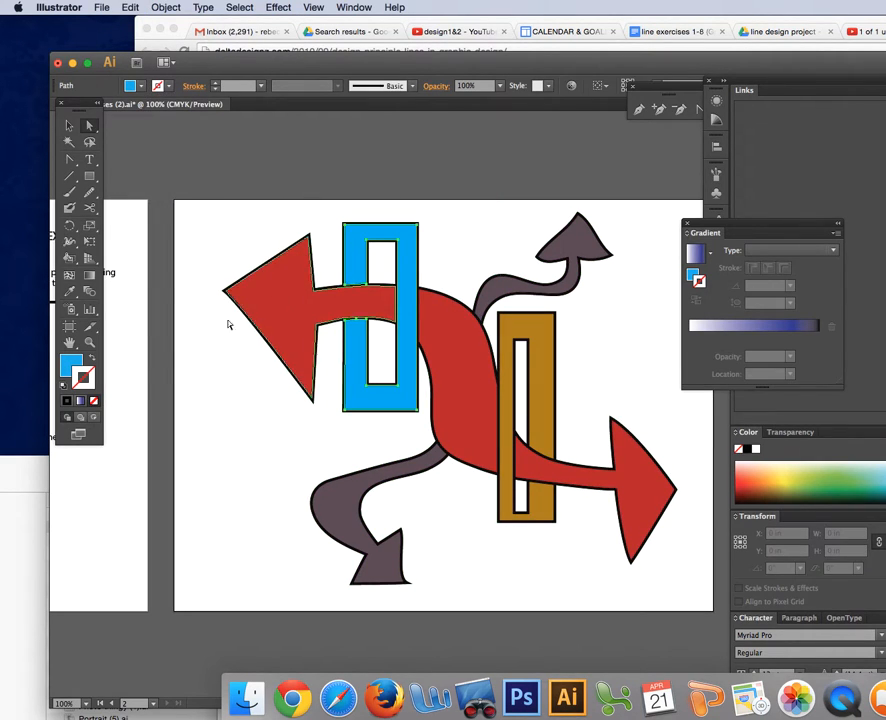
click(82, 401)
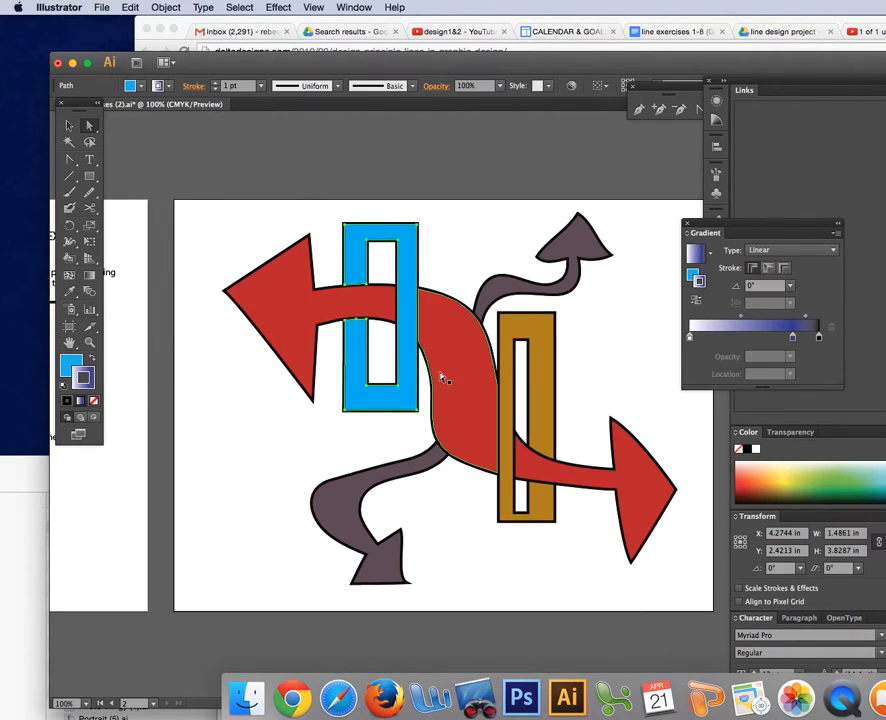
click(94, 401)
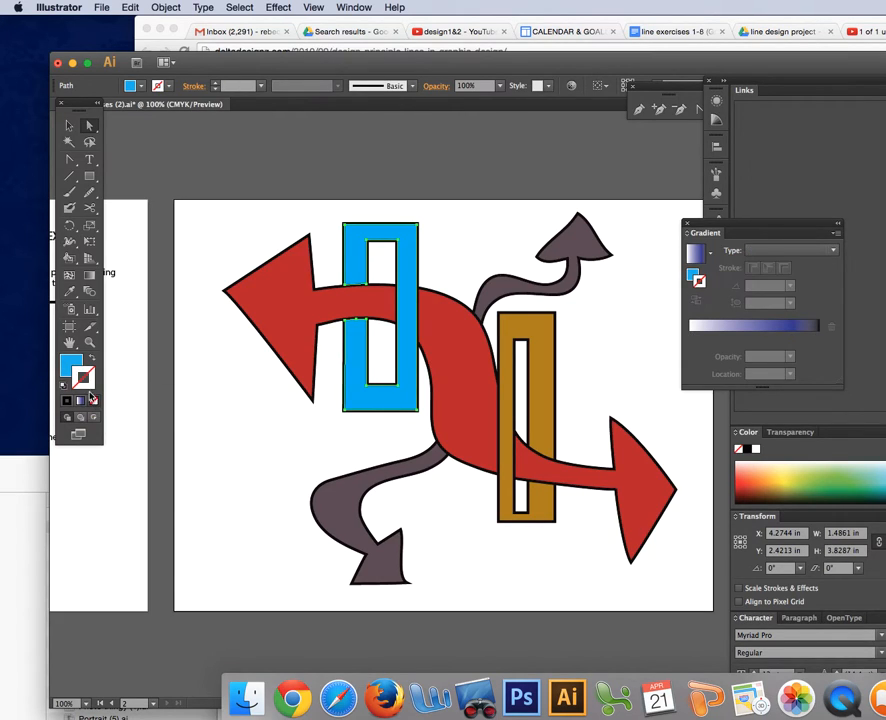
click(70, 363)
click(82, 401)
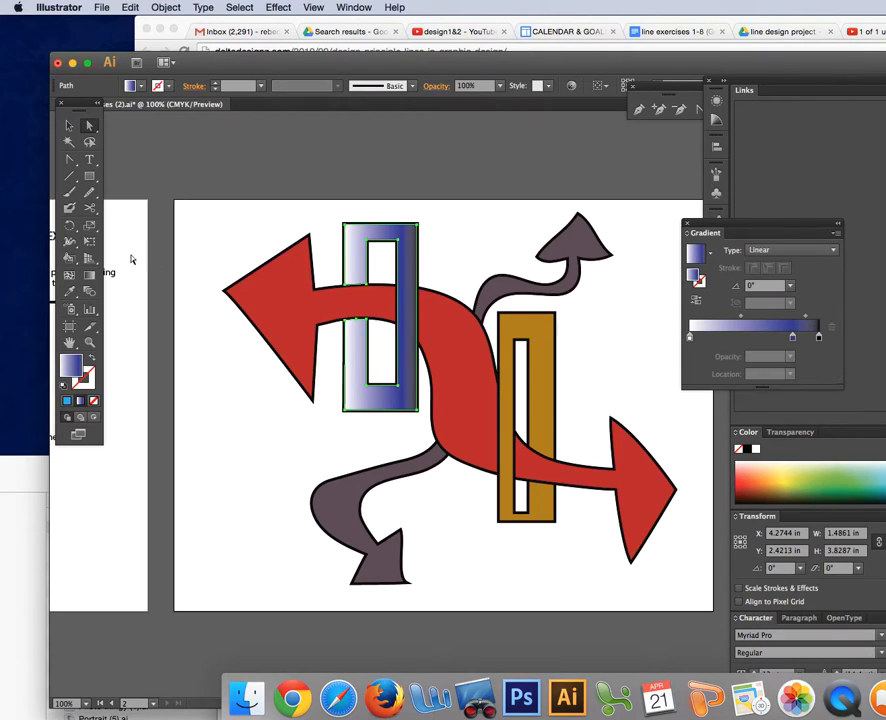
Step: Redirect the frame's gradient diagonally at about 63.3° with the Gradient tool, from its lower part up to its upper corner
click(91, 272)
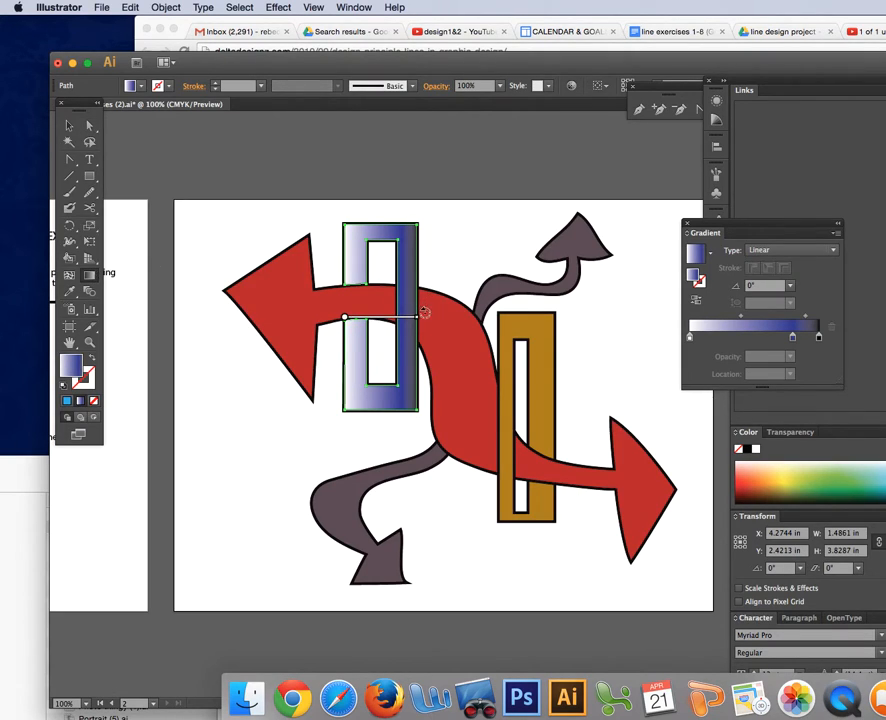
drag(421, 315, 401, 226)
drag(373, 331, 404, 270)
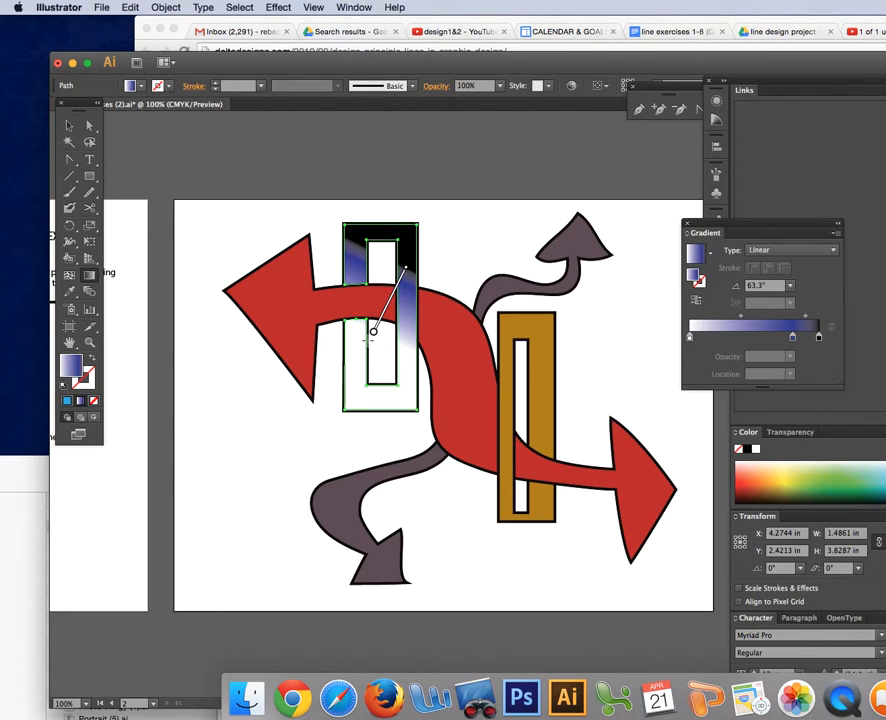
mouse_move(349, 383)
mouse_down()
mouse_move(392, 330)
mouse_move(380, 321)
mouse_move(413, 246)
mouse_up()
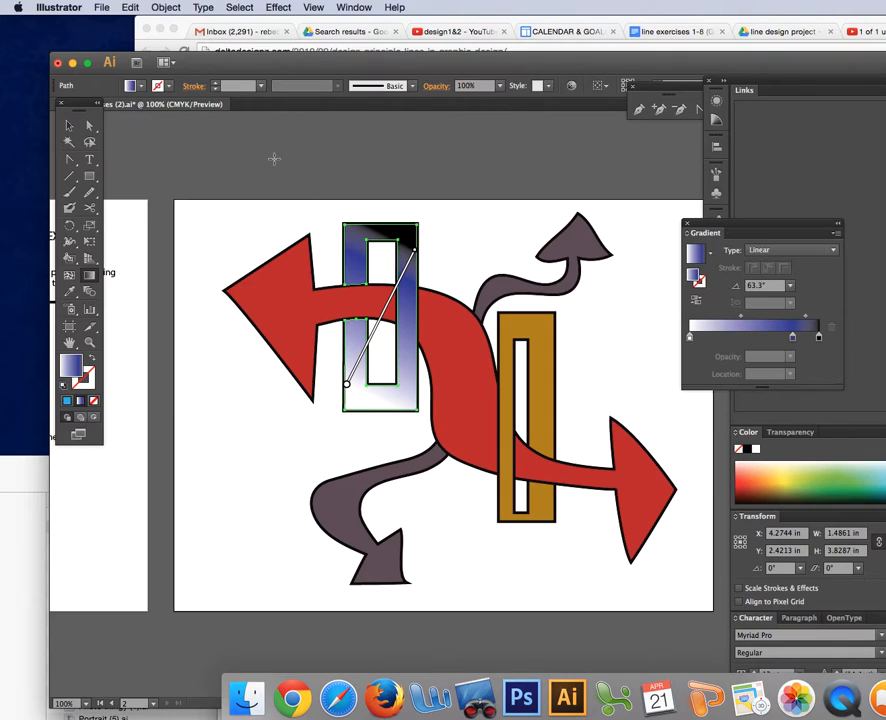
key(a)
click(259, 221)
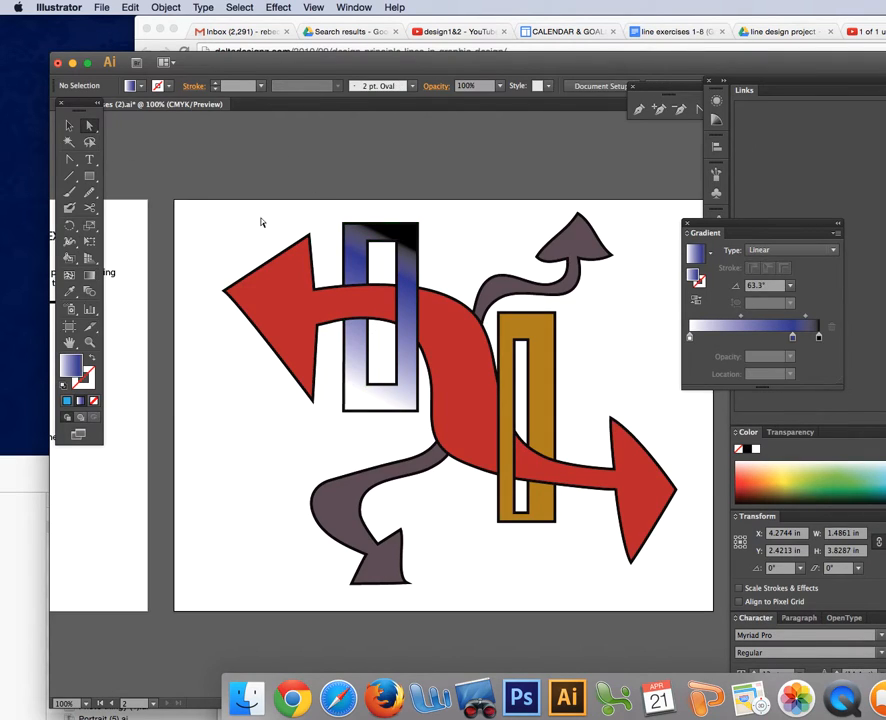
Step: Fill the three segments of the large red arrow with the linear gradient, adding a red stop at 15.98%
click(285, 296)
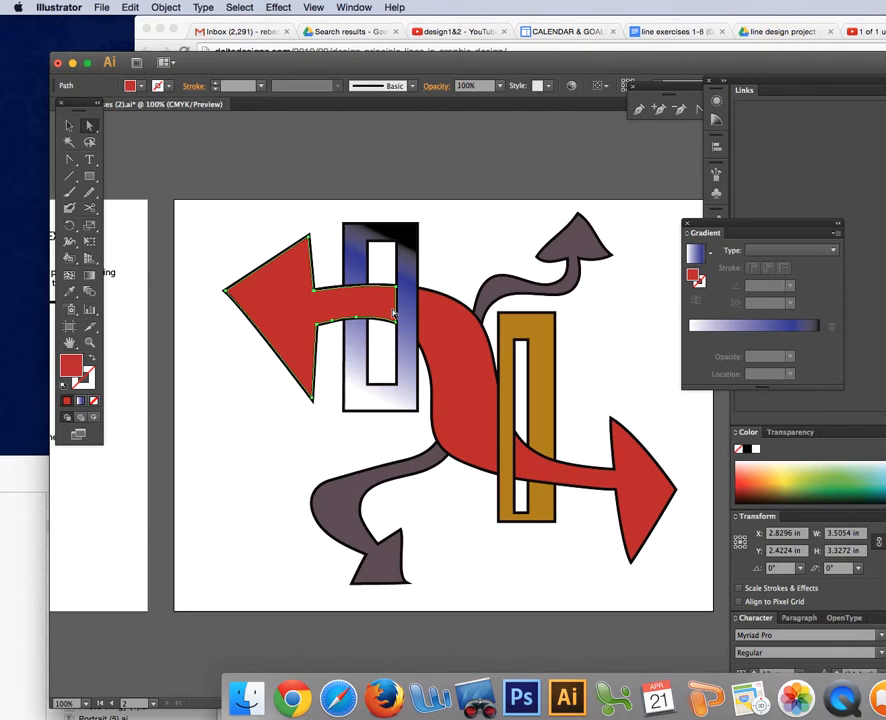
click(433, 333)
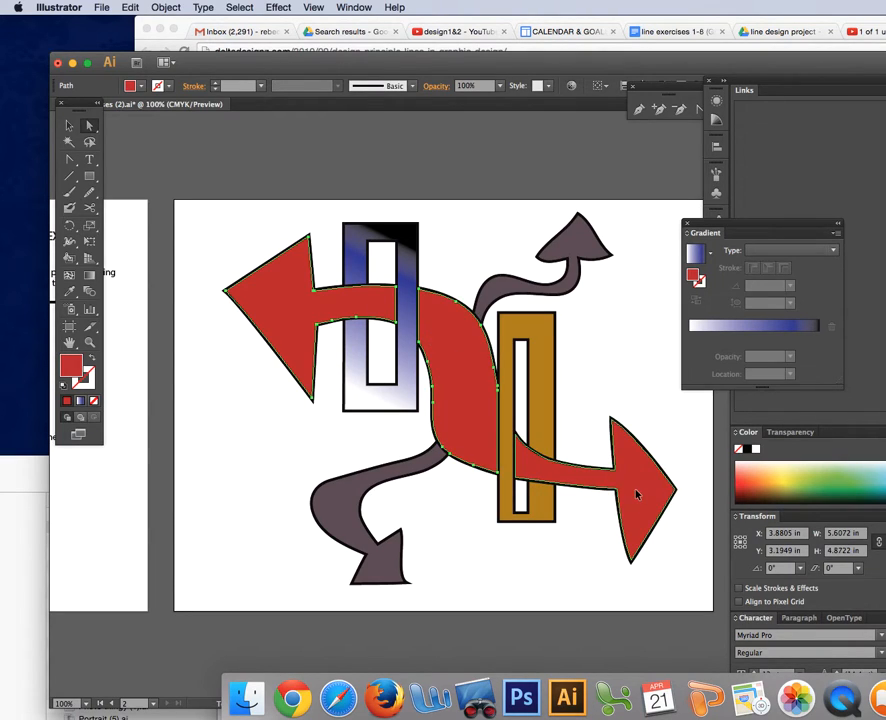
shift+click(268, 305)
click(875, 84)
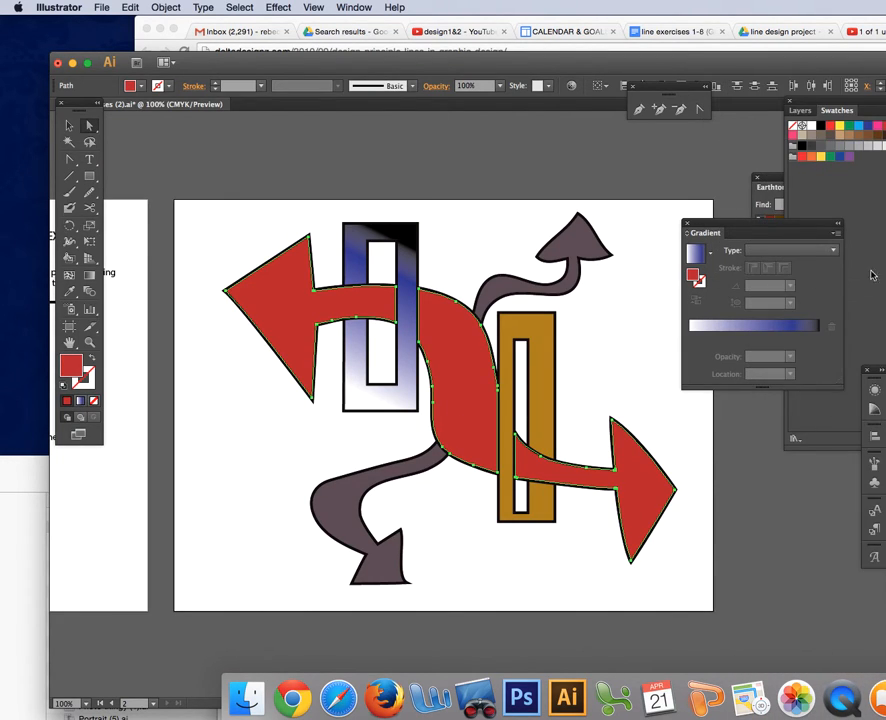
drag(816, 231, 723, 117)
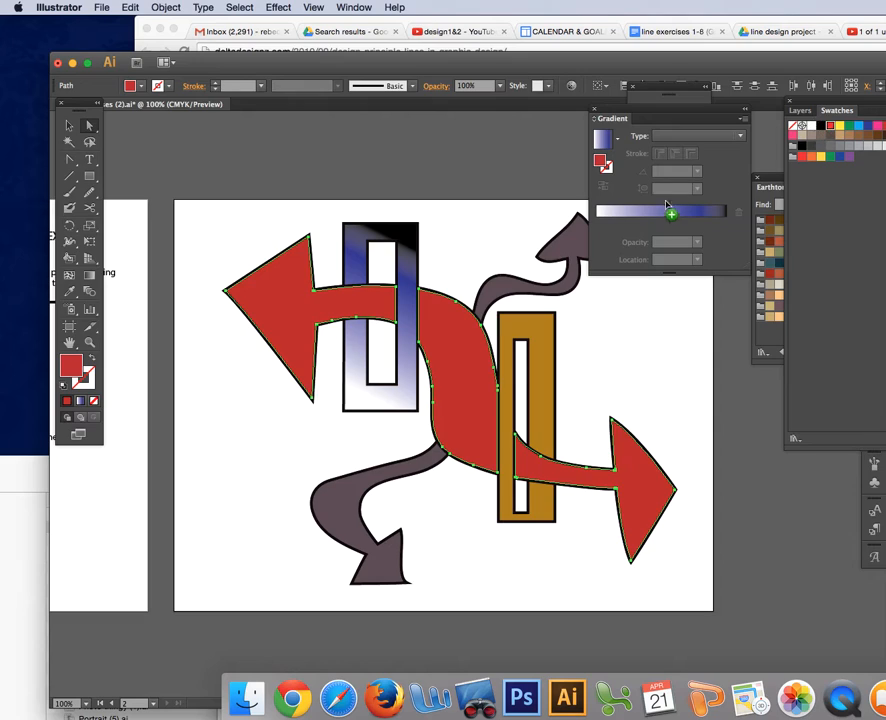
click(619, 222)
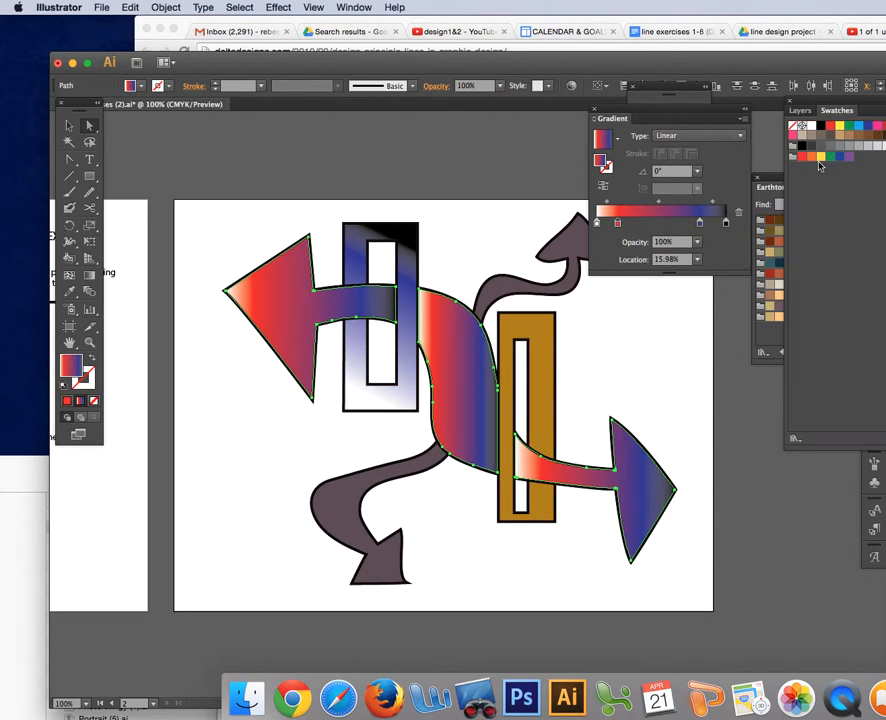
Step: Add a yellow stop to the large arrow's gradient, remove the blue and black stops, and place yellow at 88.96%
drag(819, 163, 681, 223)
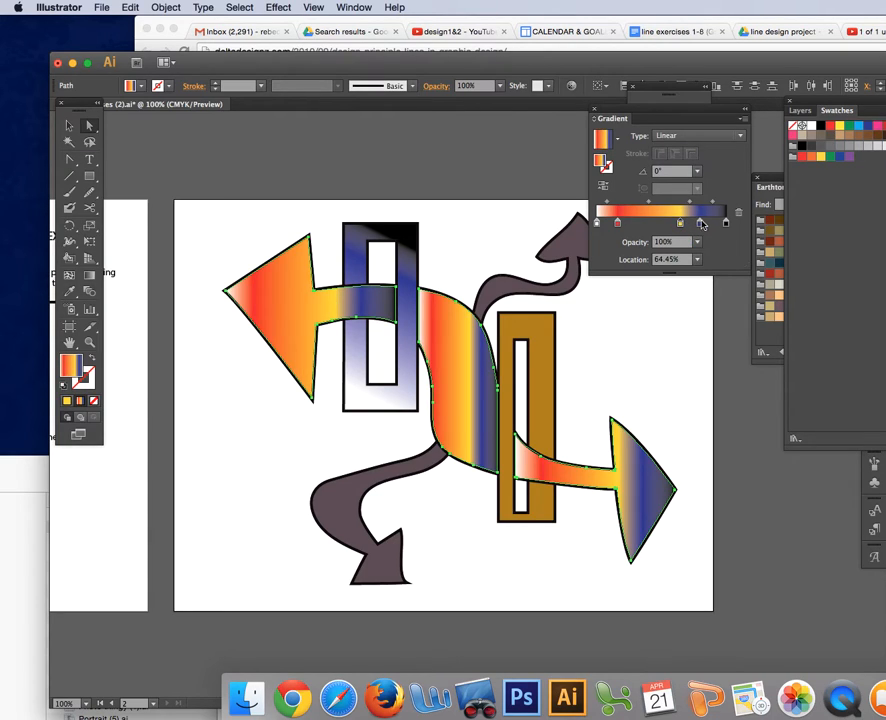
click(738, 212)
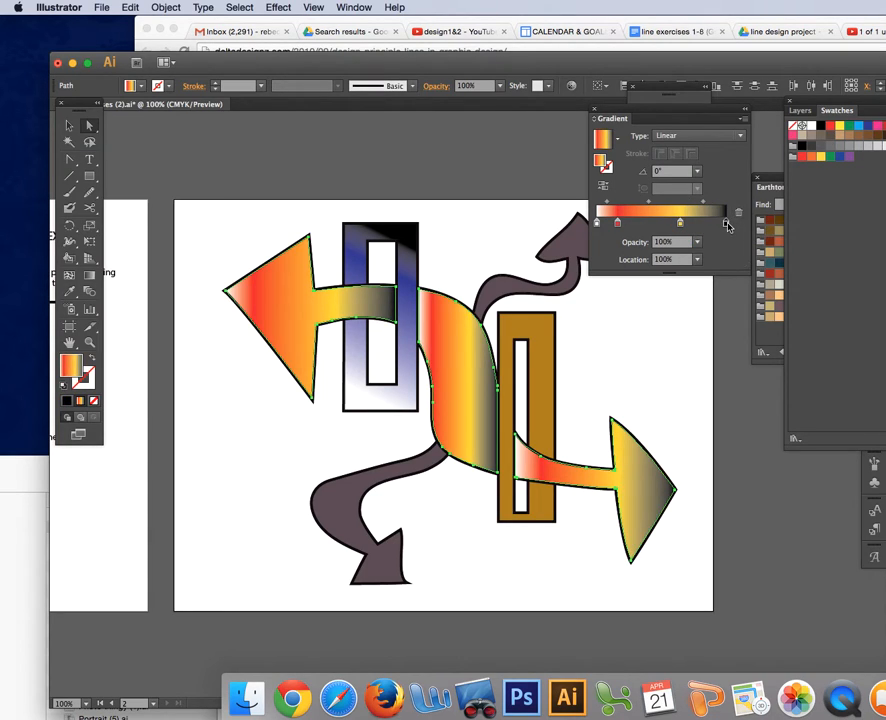
drag(727, 223, 728, 265)
drag(680, 223, 712, 223)
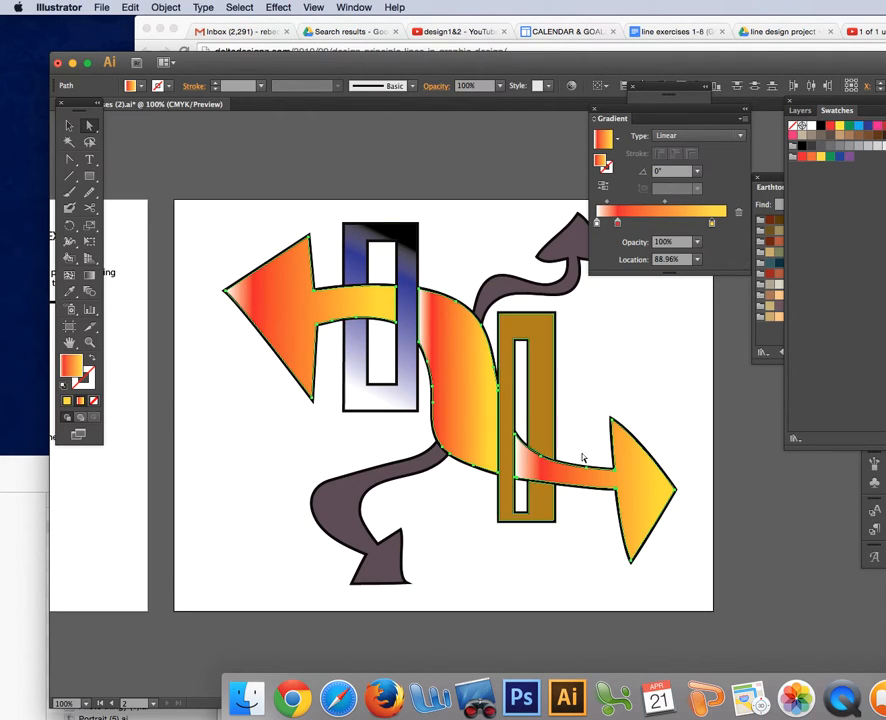
click(206, 240)
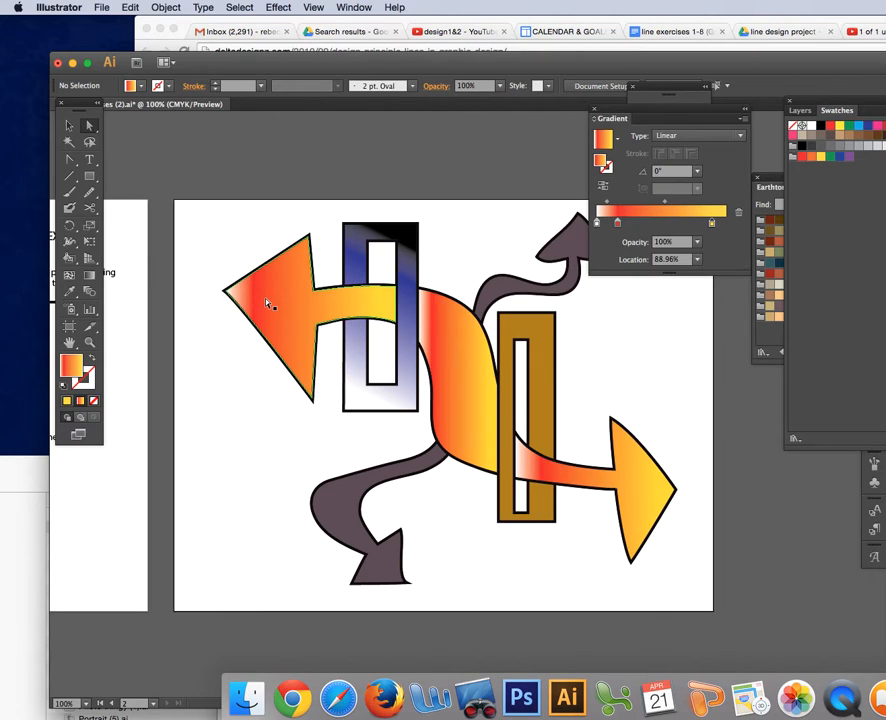
Step: Combine the three fill segments of the large arrow into one compound path so the gradient spans them all
click(267, 302)
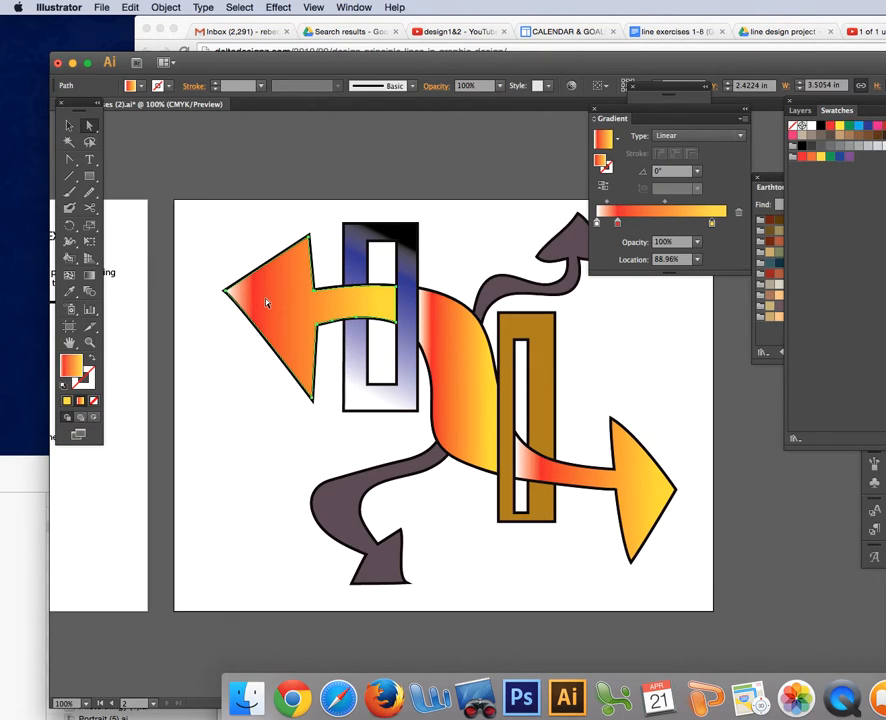
shift+click(440, 336)
shift+click(640, 484)
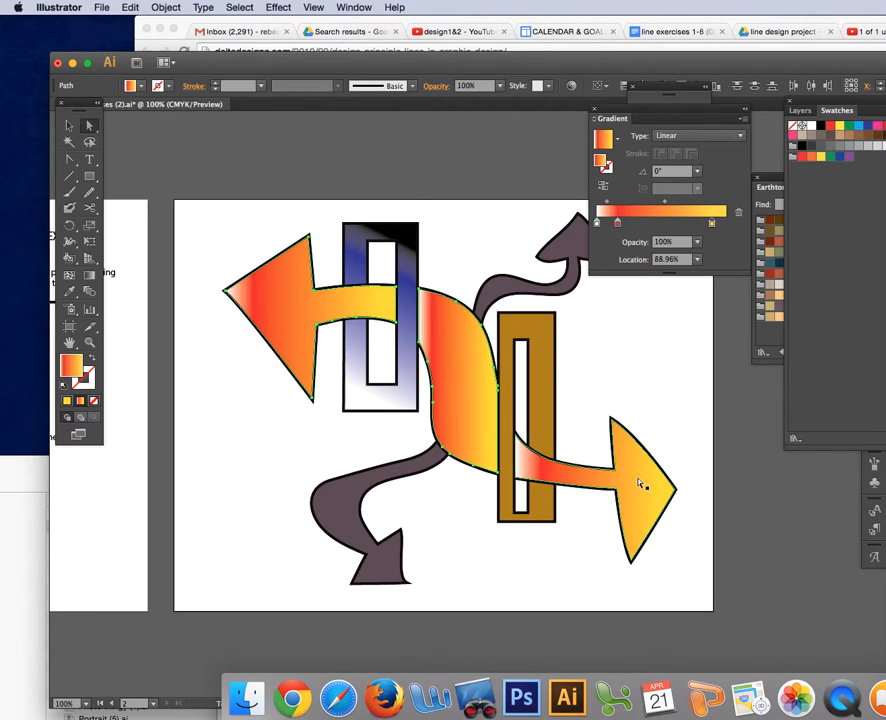
click(166, 8)
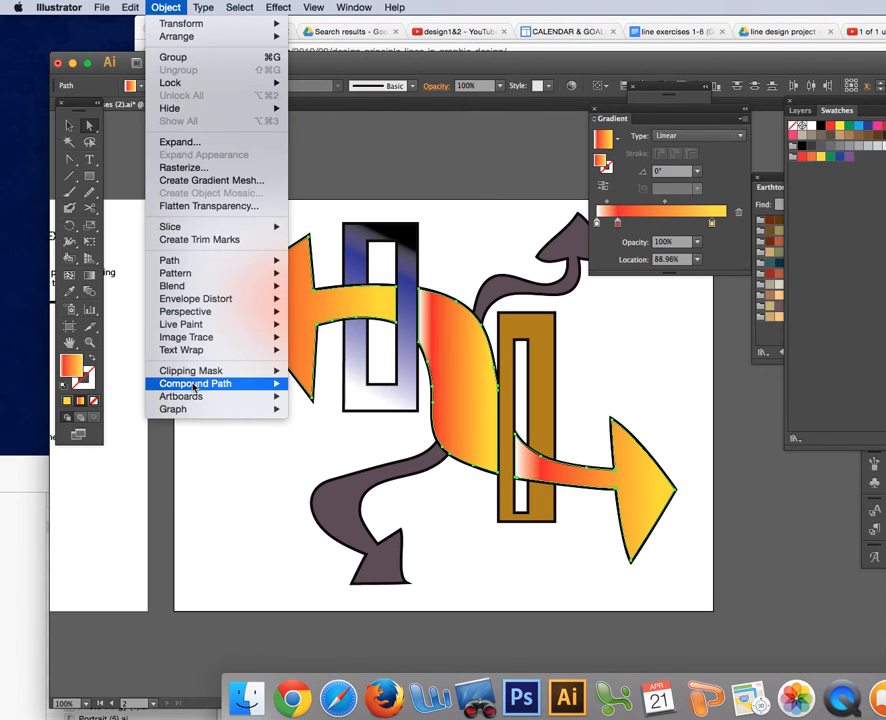
mouse_move(195, 386)
click(310, 386)
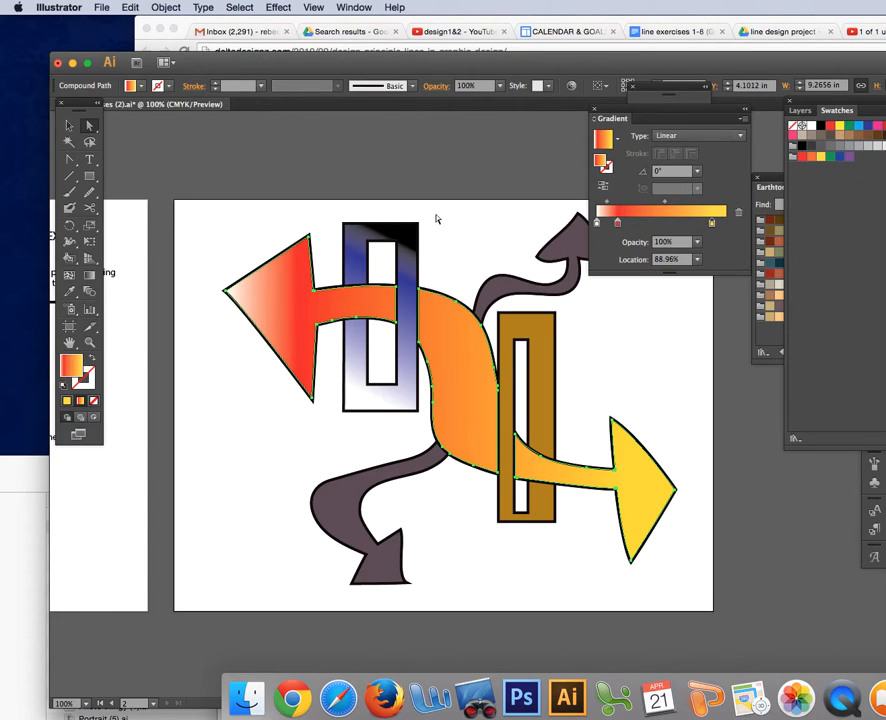
Step: Try moving the large arrow's compound fill off its black outline, and undo the move
click(211, 445)
click(297, 301)
shift+click(352, 326)
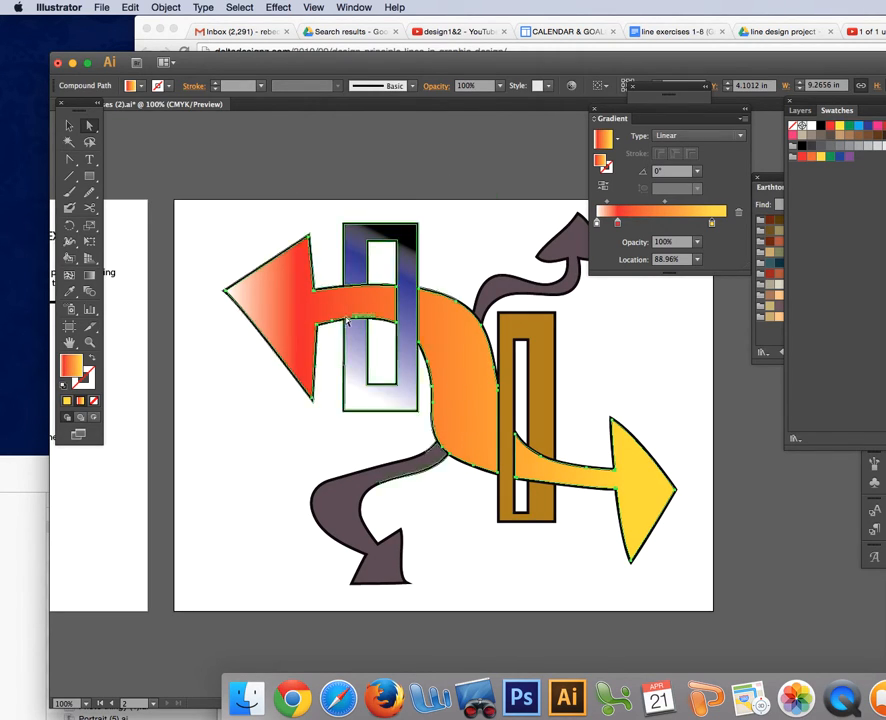
drag(352, 326, 338, 268)
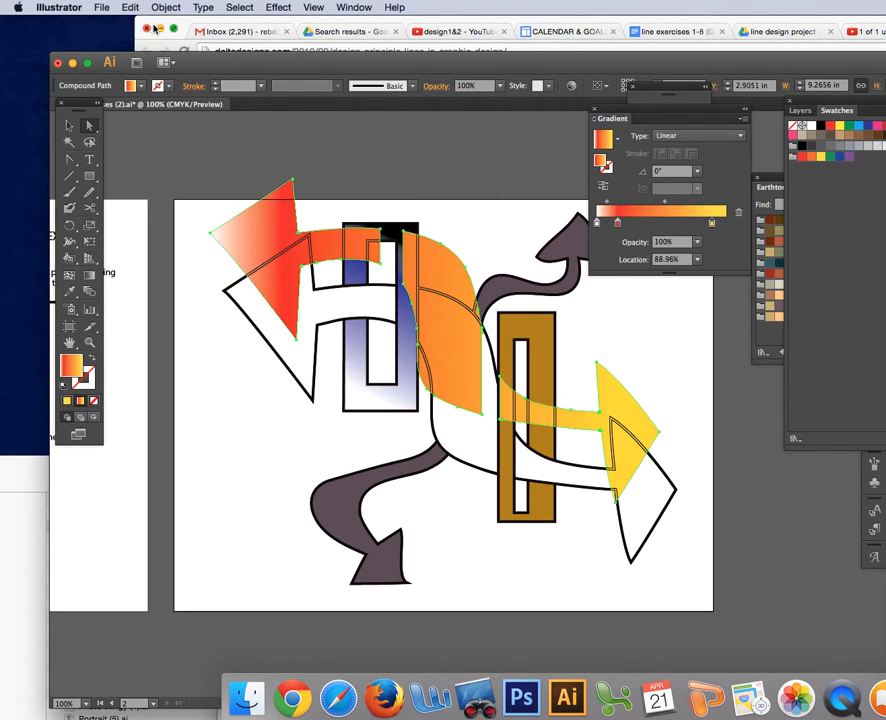
click(130, 7)
click(150, 24)
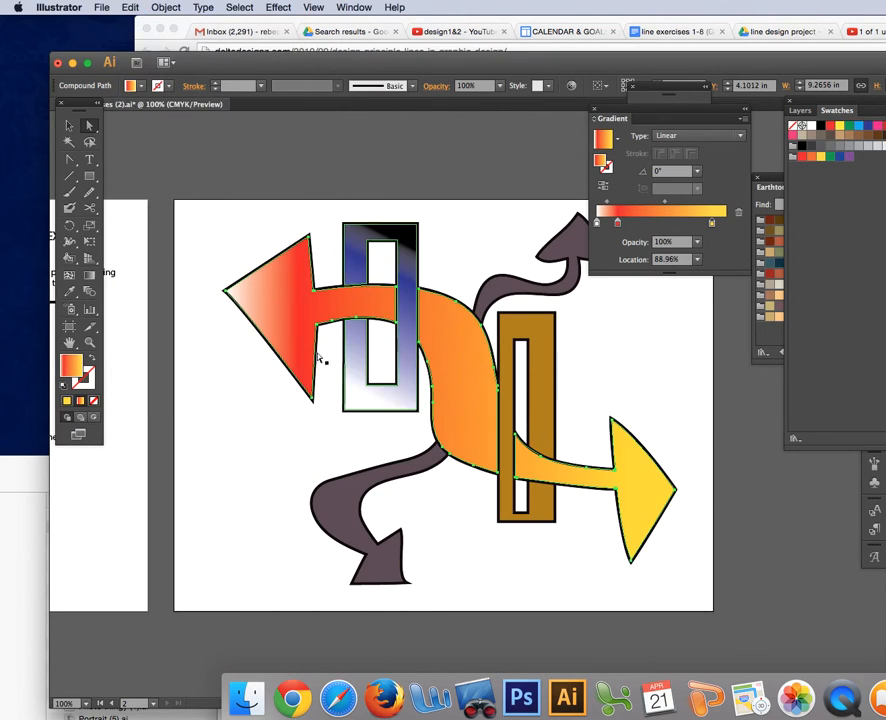
click(318, 188)
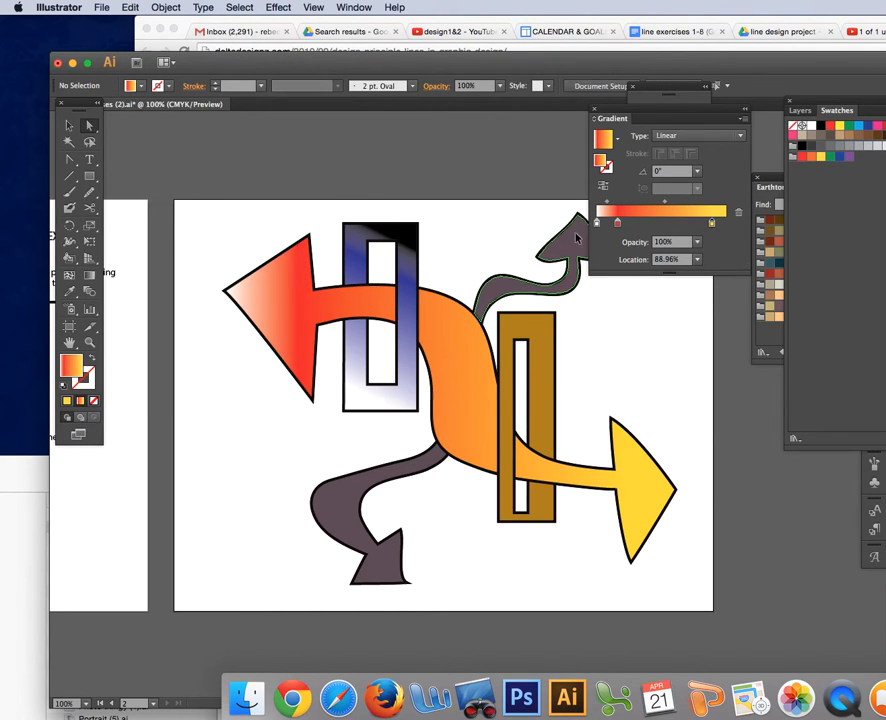
Step: Combine the two purple segments of the thin curved arrow into one compound path
click(577, 238)
drag(632, 112, 748, 104)
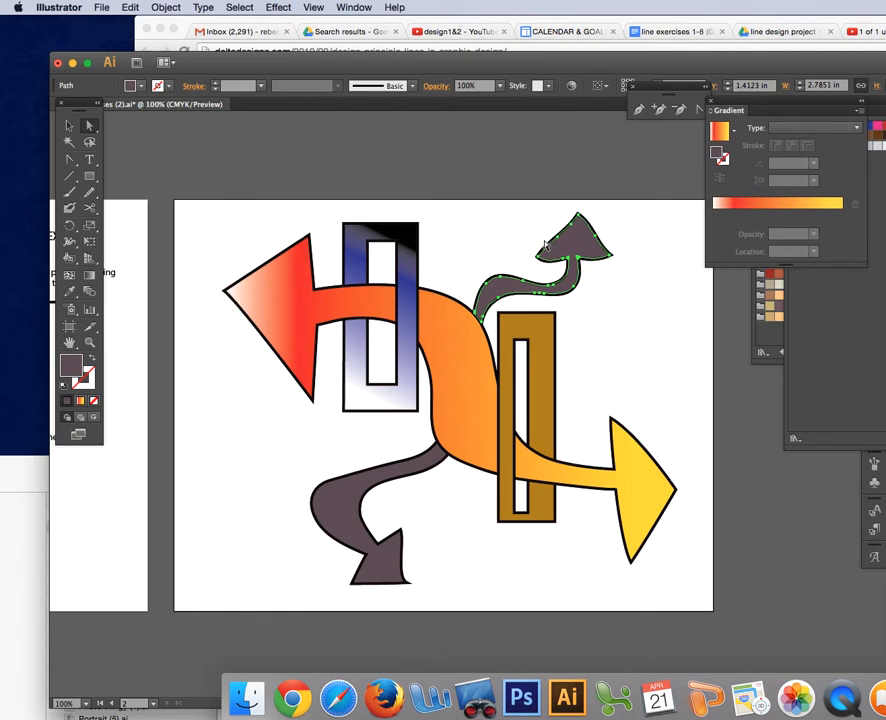
shift+click(343, 507)
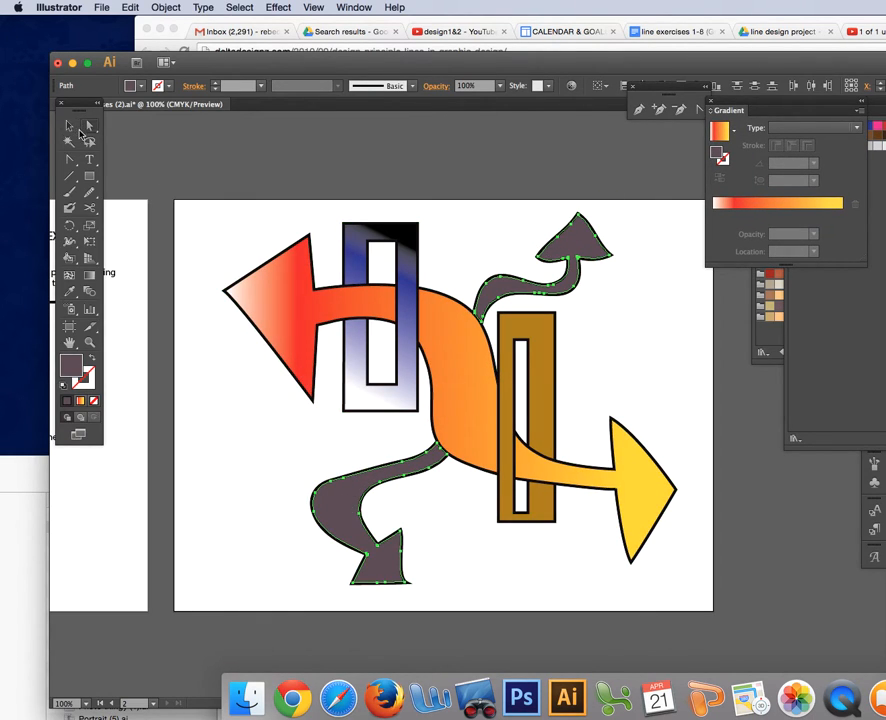
click(166, 8)
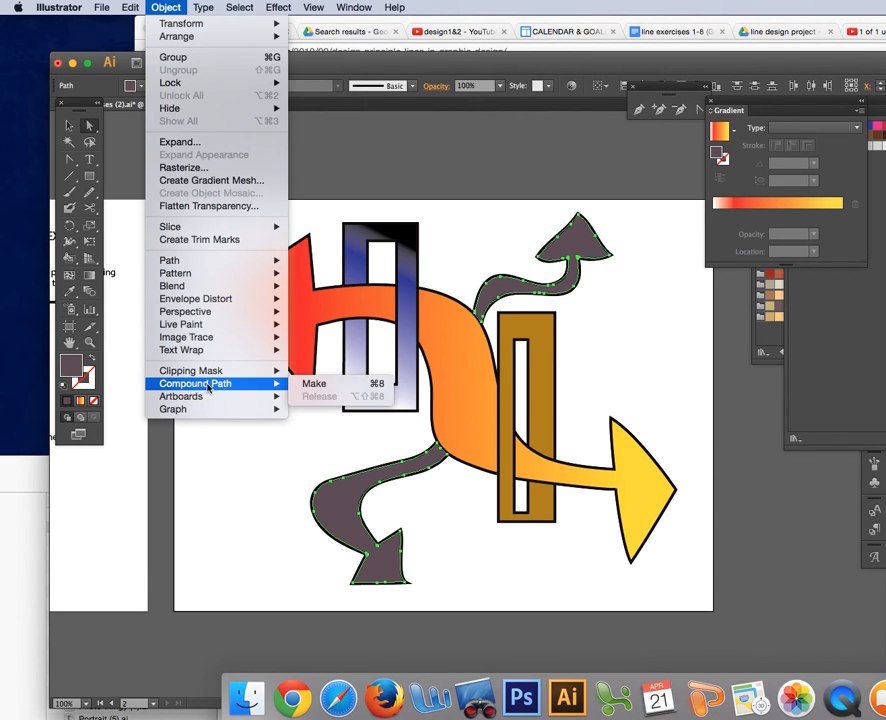
click(321, 385)
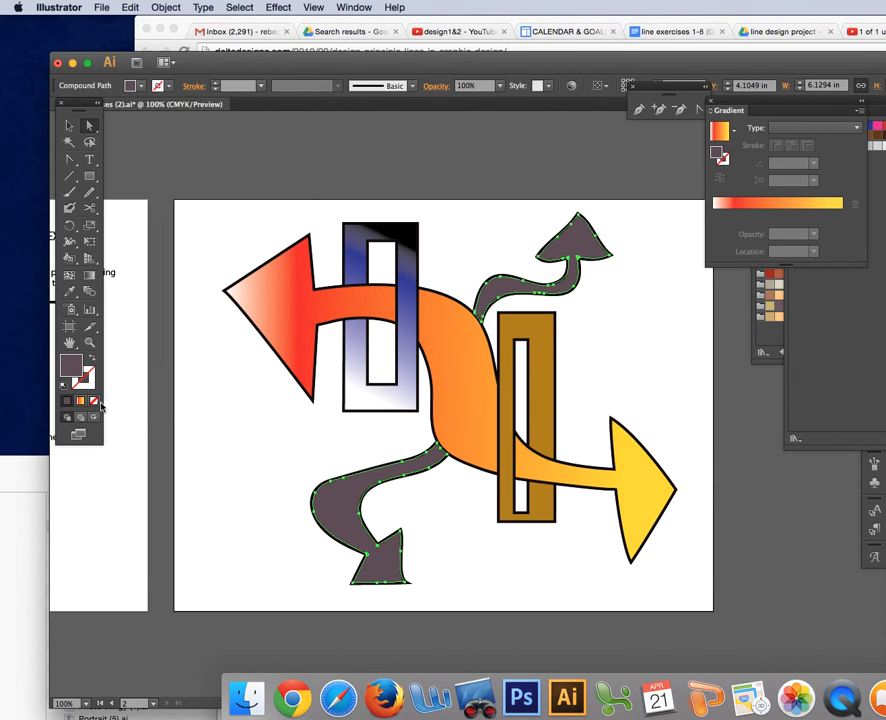
Step: Fill the curved arrow with the linear gradient, adding a green stop before red at 58.88%, and postpone the Java update
click(81, 401)
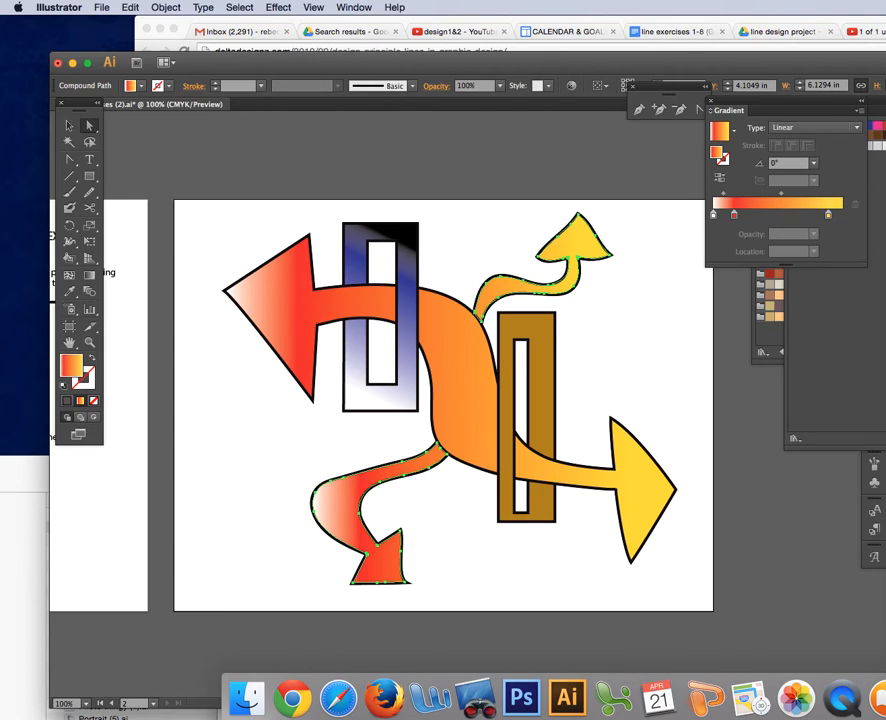
drag(837, 105, 740, 83)
drag(848, 125, 686, 194)
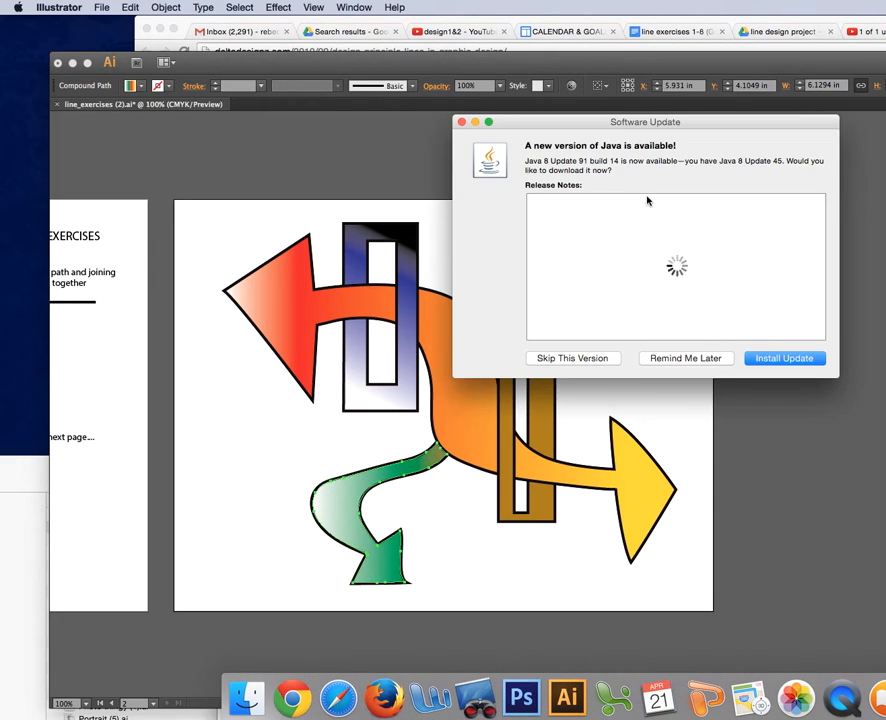
click(712, 359)
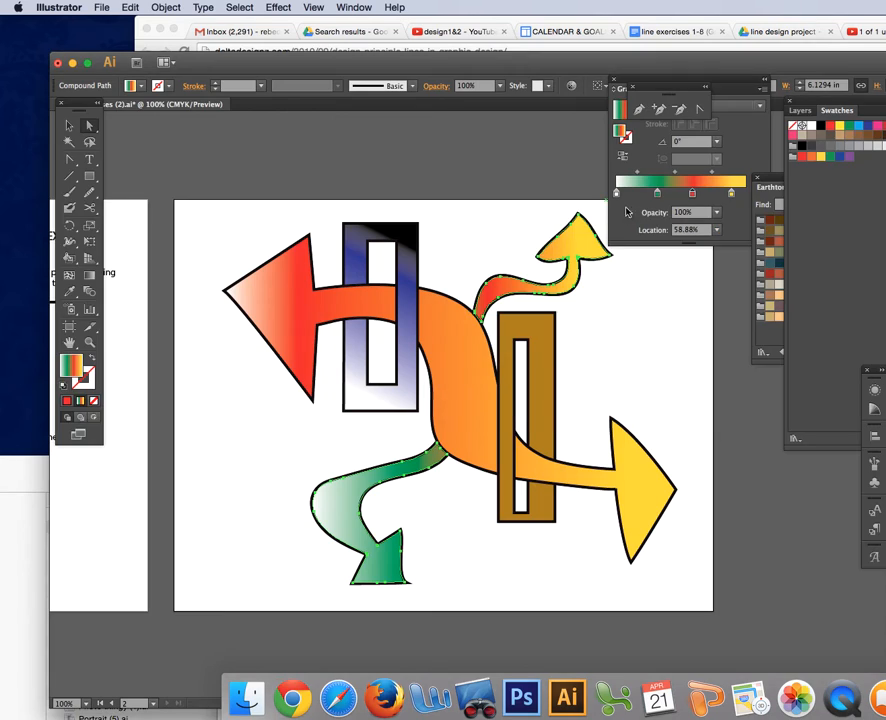
Step: Remove the white and red stops from the curved arrow's gradient, leaving a green-to-yellow blend
click(657, 192)
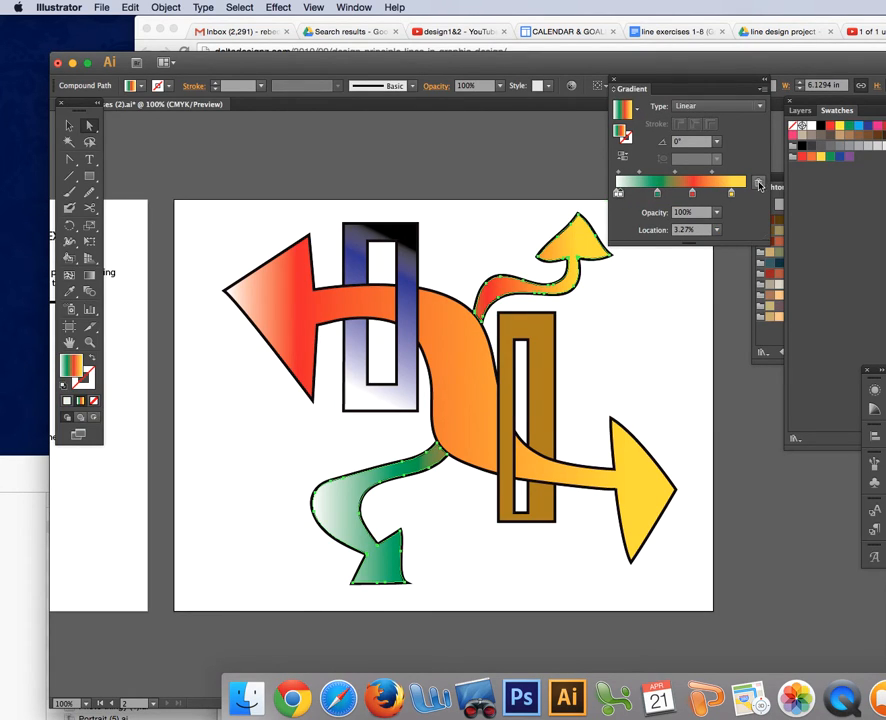
drag(617, 193, 758, 184)
drag(692, 193, 620, 269)
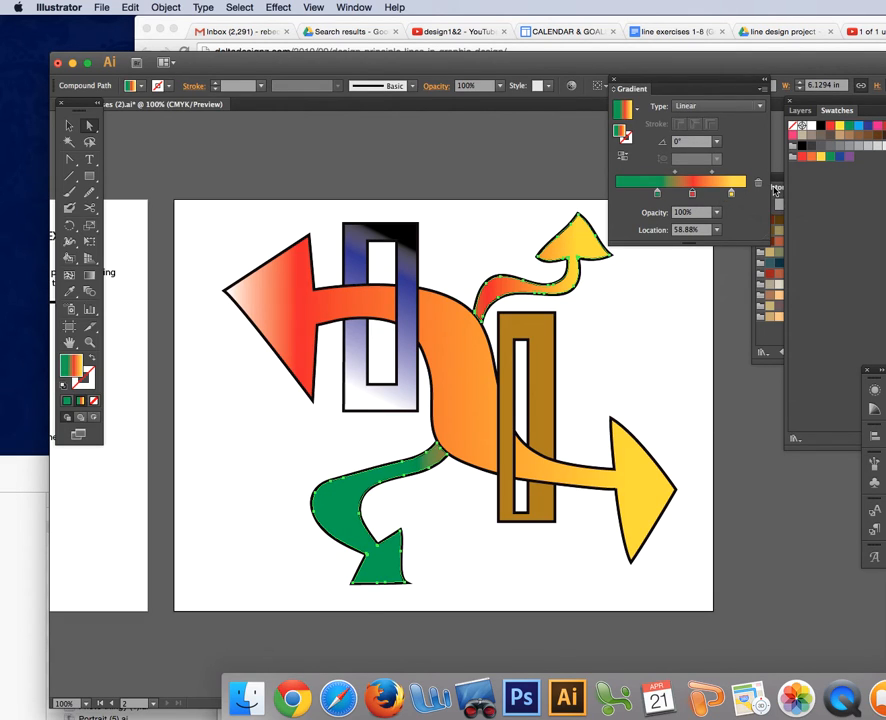
Step: Fill the brown frame with a linear gradient of yellow at 1.72%, green in between, and blue at 97.23%
click(538, 340)
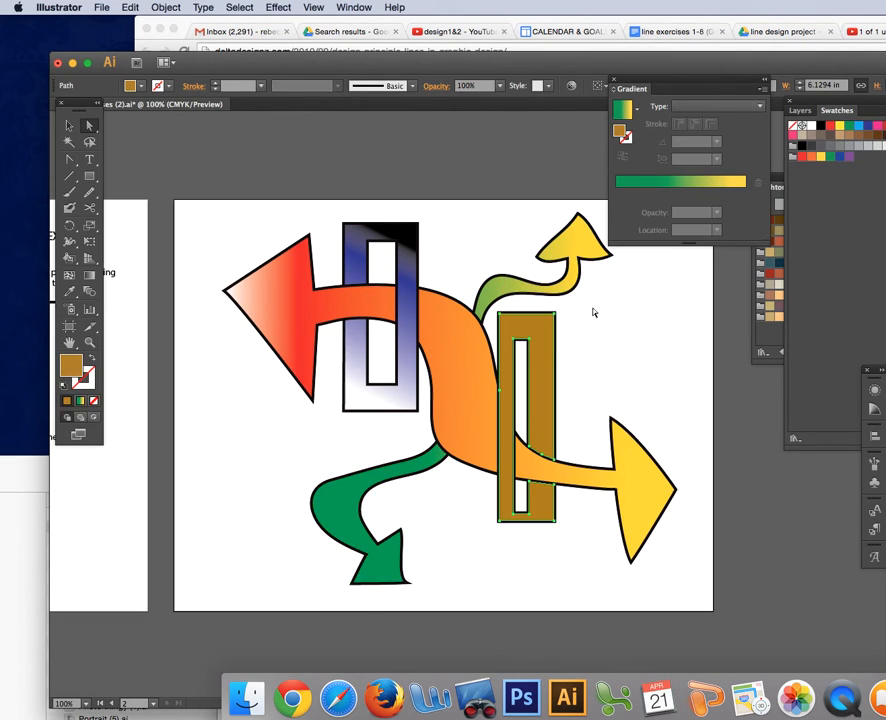
click(82, 402)
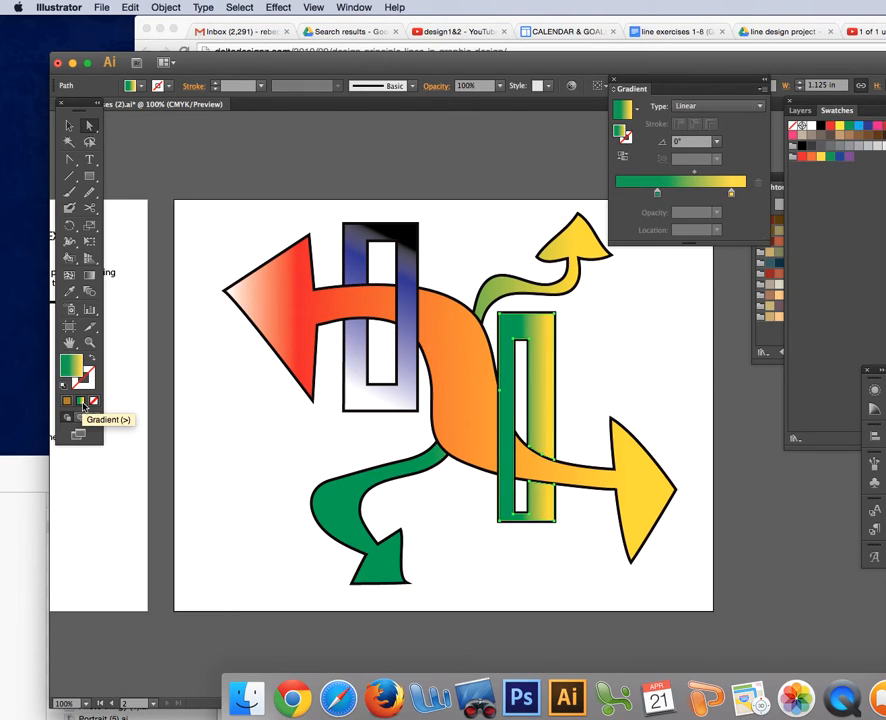
drag(838, 158, 628, 194)
click(655, 194)
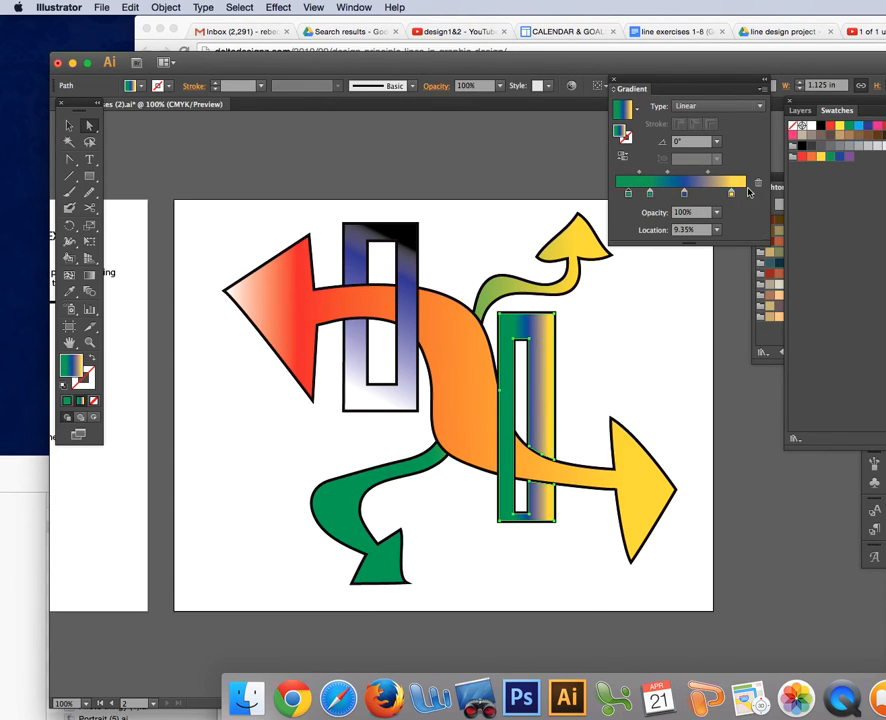
drag(733, 193, 617, 203)
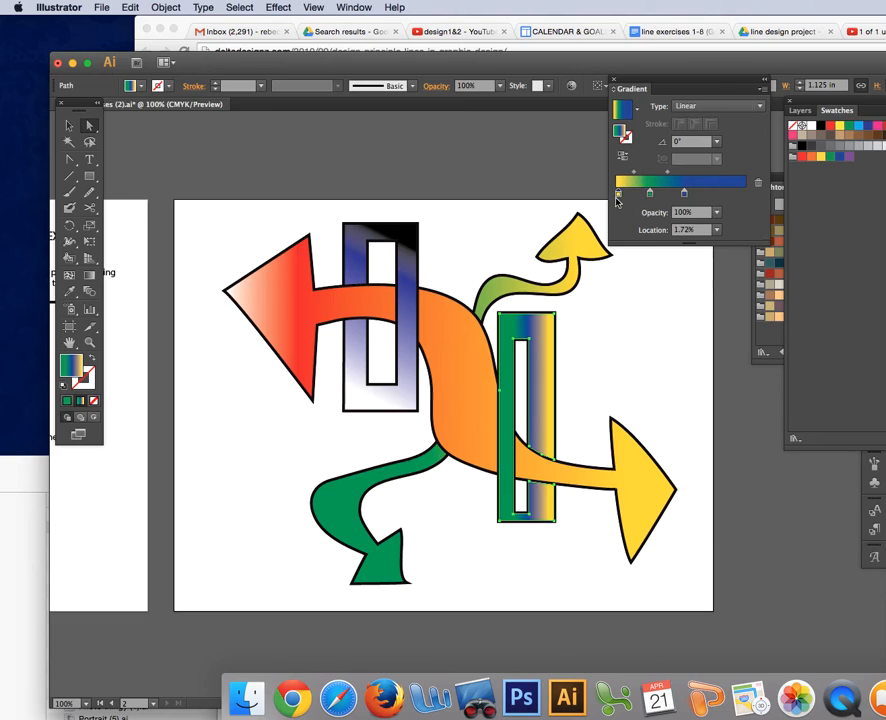
drag(684, 193, 742, 193)
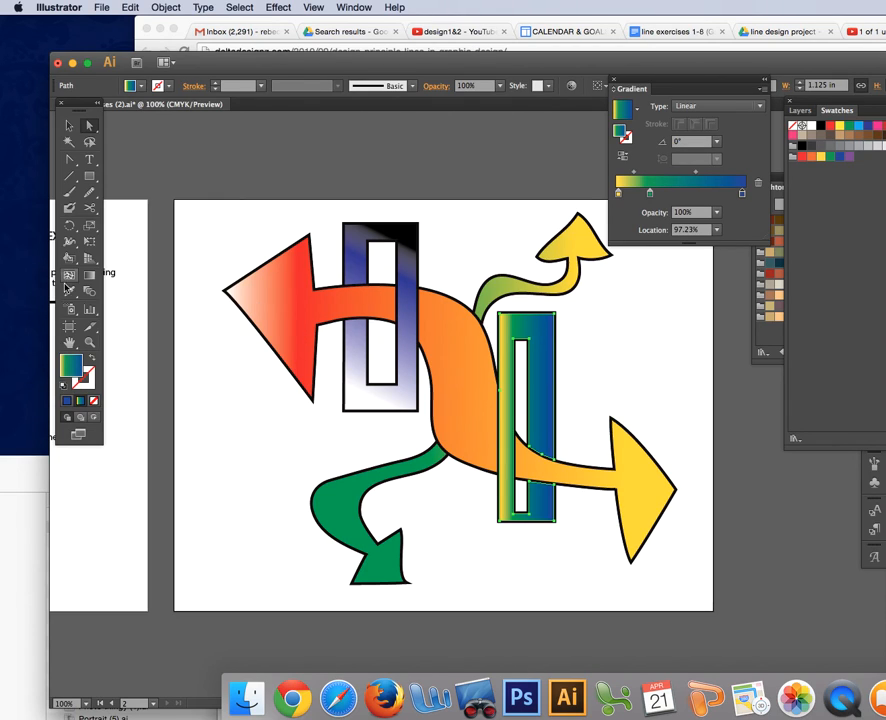
Step: Redirect the frame's yellow-green-blue gradient at -65.3° with the Gradient tool, starting near its upper part and running downward
click(89, 277)
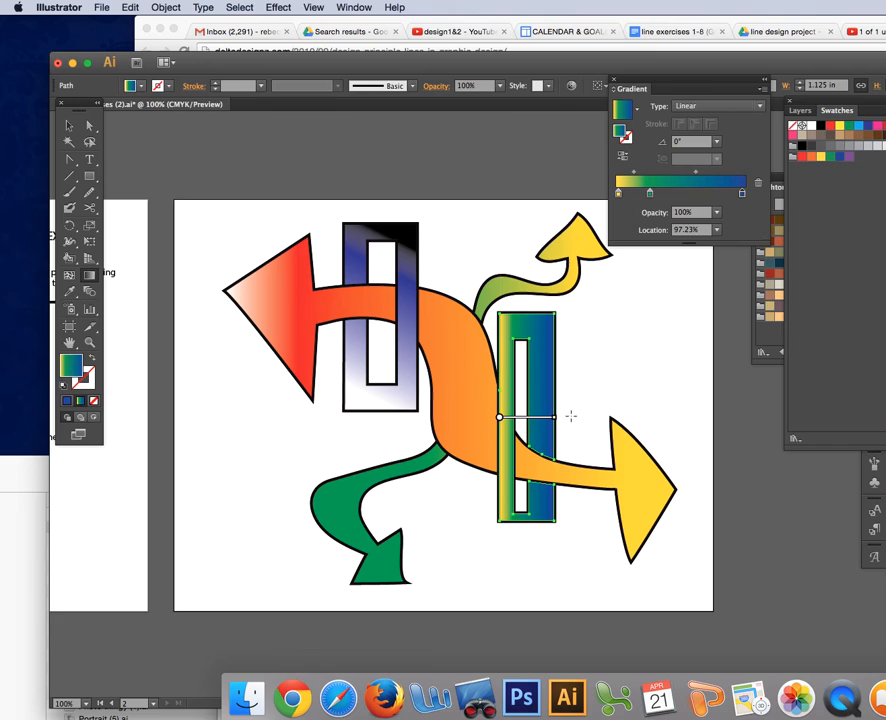
drag(520, 408, 540, 457)
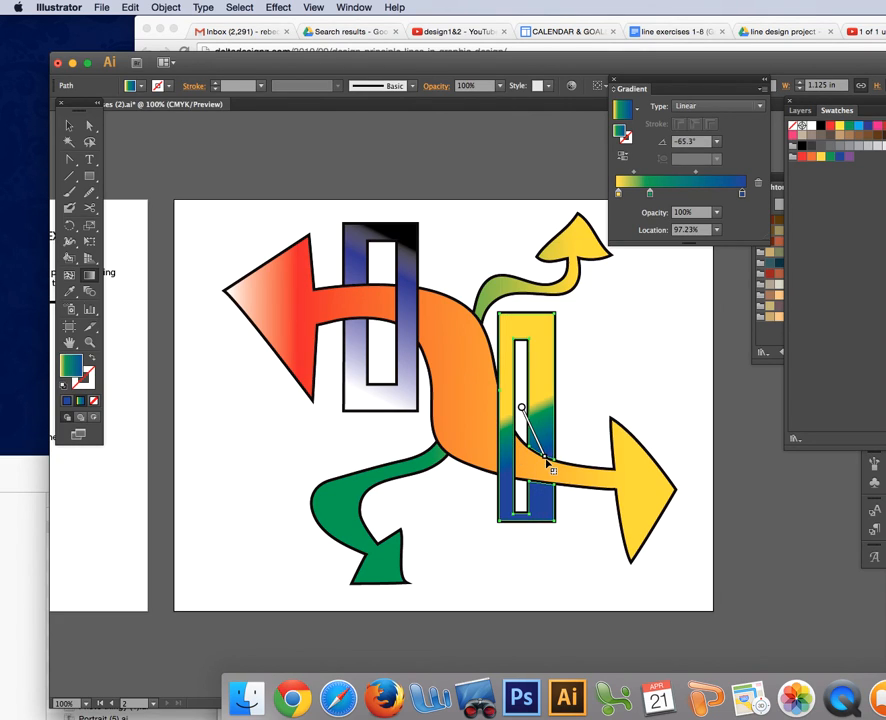
mouse_move(520, 410)
mouse_down()
mouse_move(518, 328)
mouse_move(490, 342)
mouse_up()
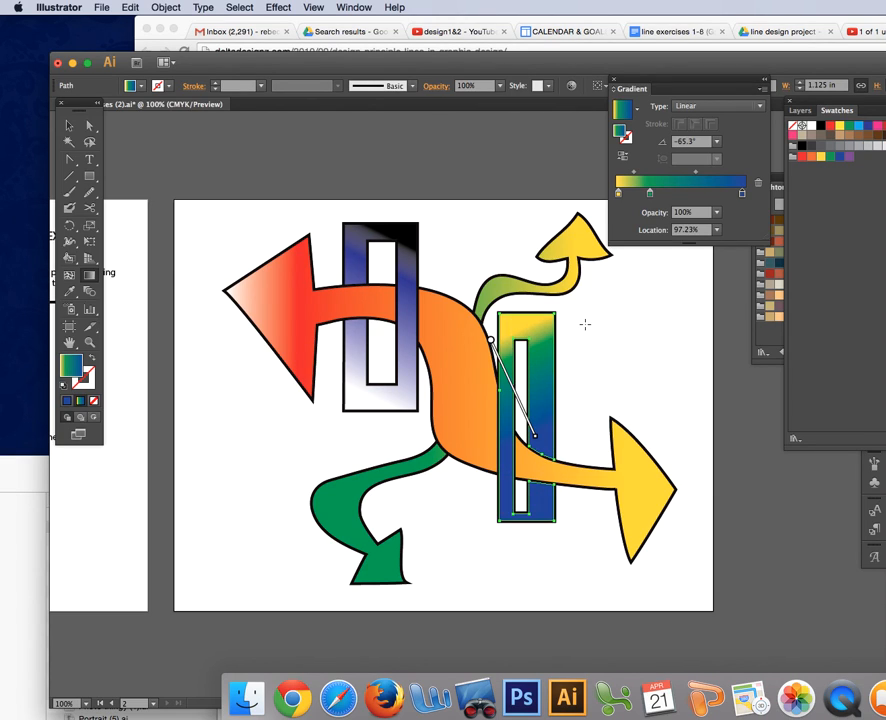